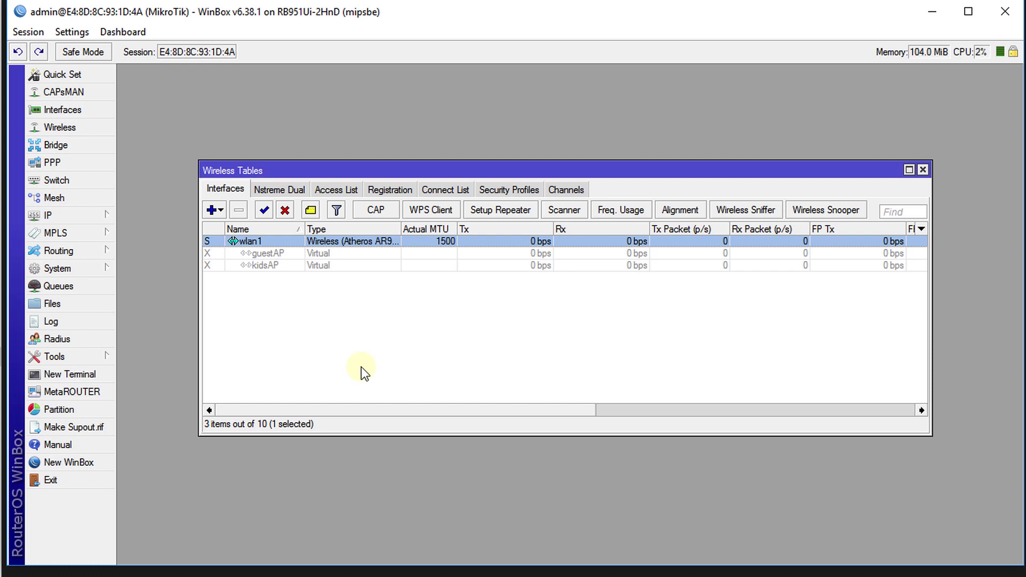
# Open wlan1 in Advanced Mode and replace the SSID Mikrotik with PTP
pyautogui.doubleClick(280, 242)
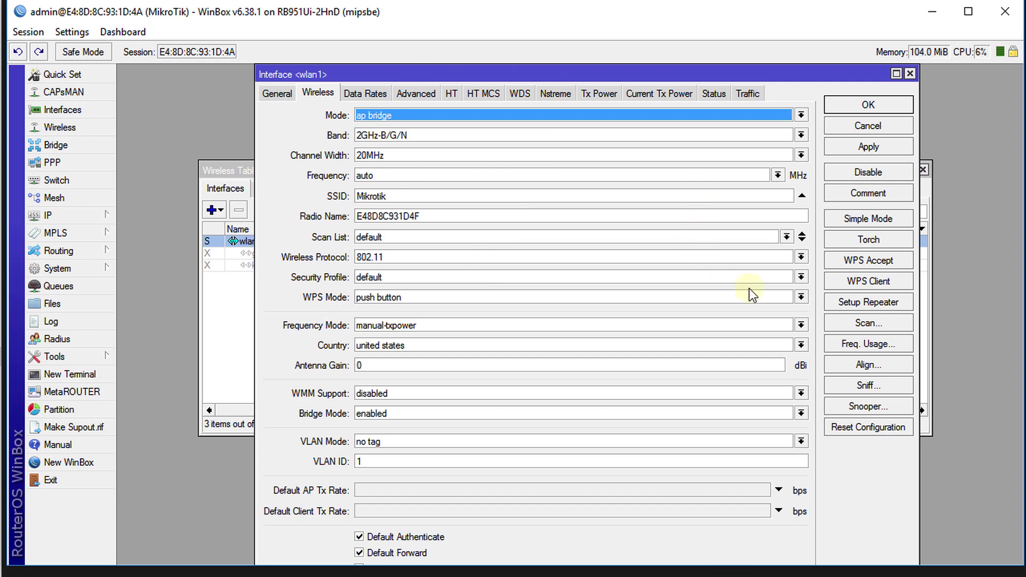
pyautogui.click(871, 220)
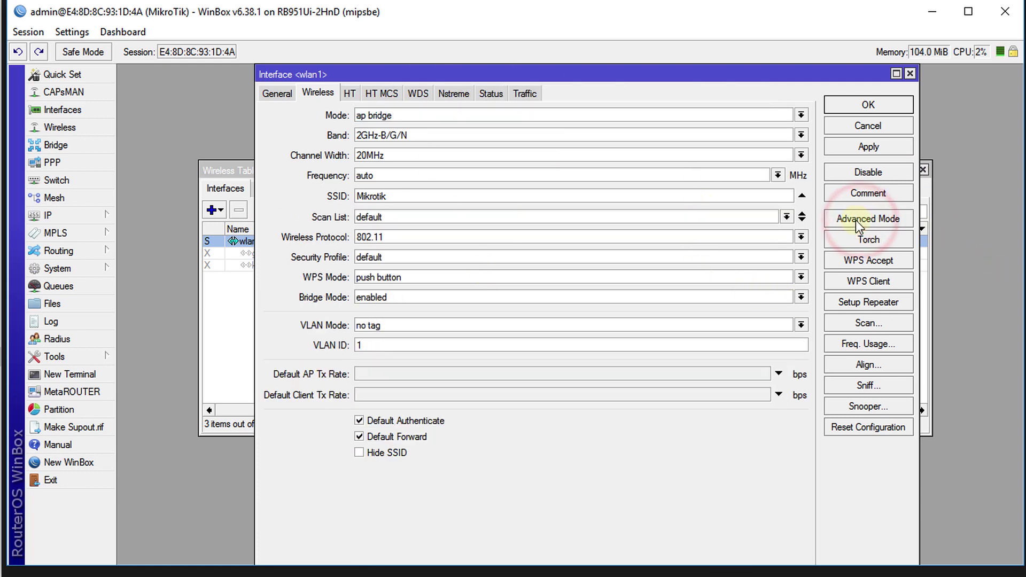
pyautogui.click(856, 220)
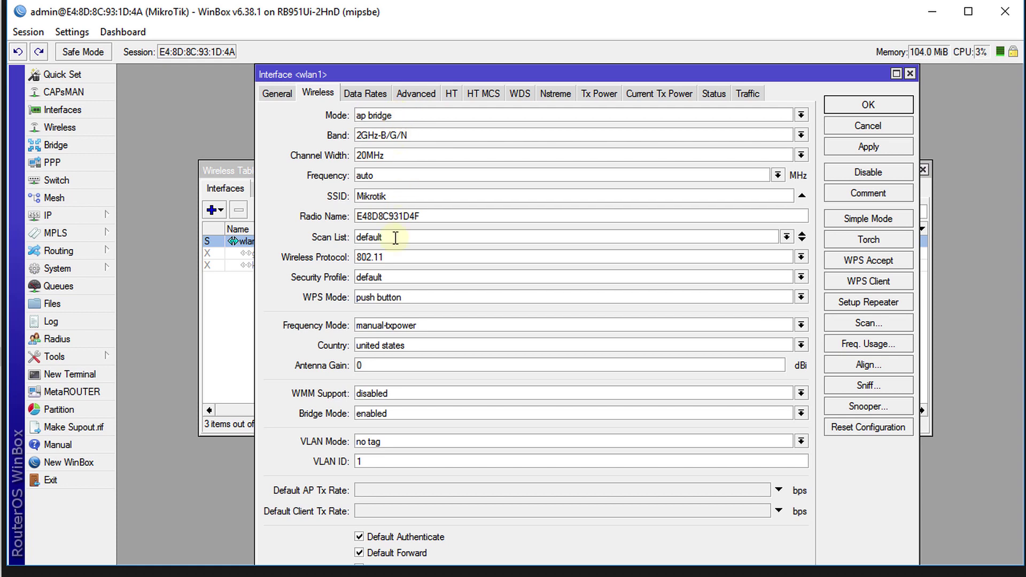
pyautogui.doubleClick(398, 195)
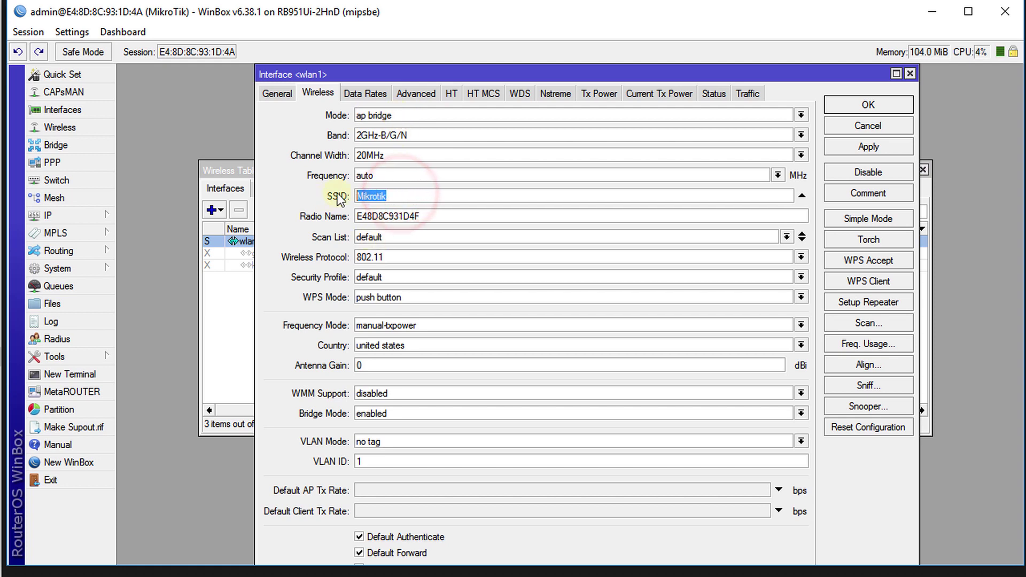
pyautogui.write('PTP')
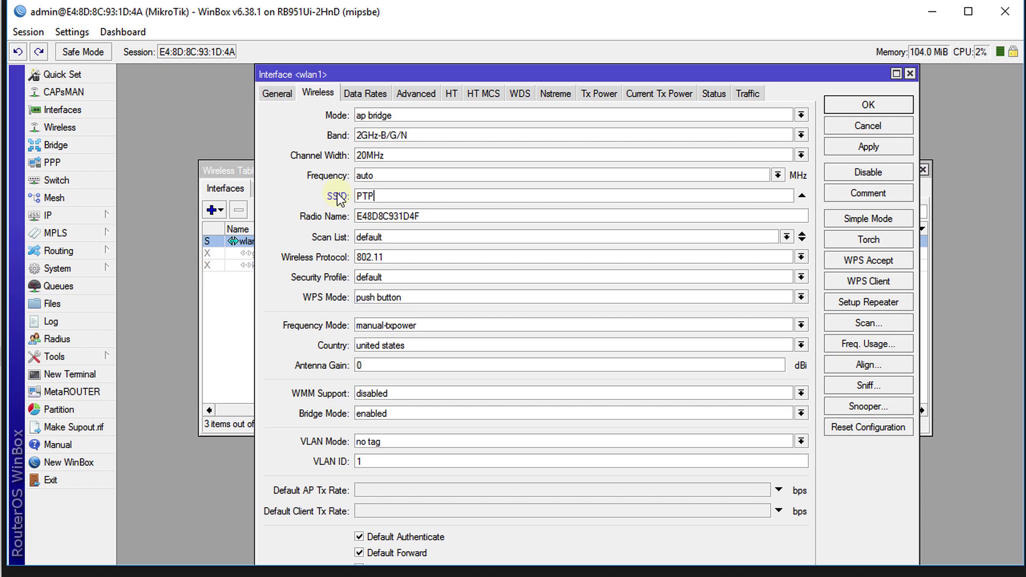
# Set wlan1's wireless protocol to nv2, keep country united states, and apply
pyautogui.click(425, 257)
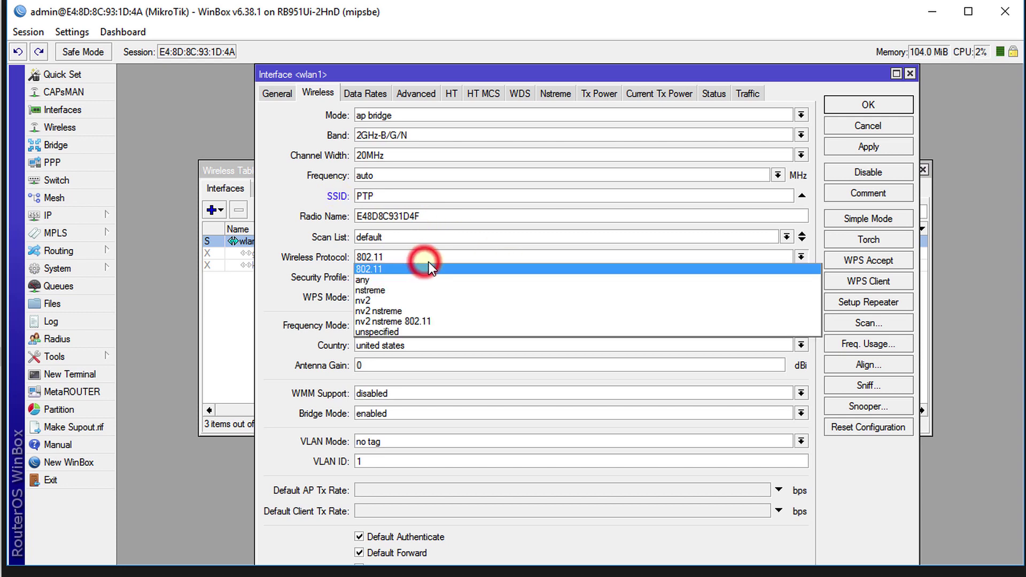
pyautogui.click(419, 299)
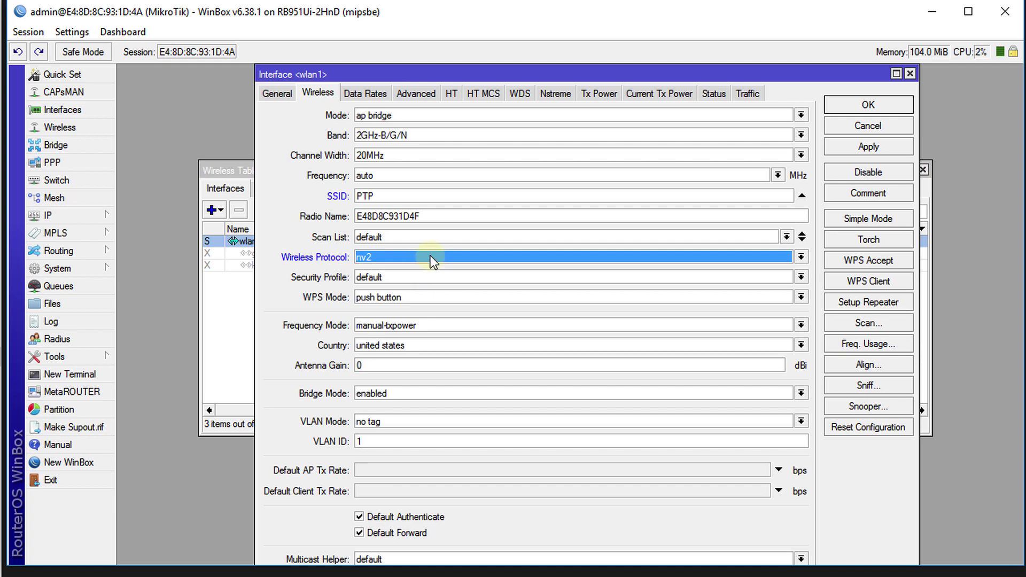
pyautogui.click(430, 345)
pyautogui.click(431, 345)
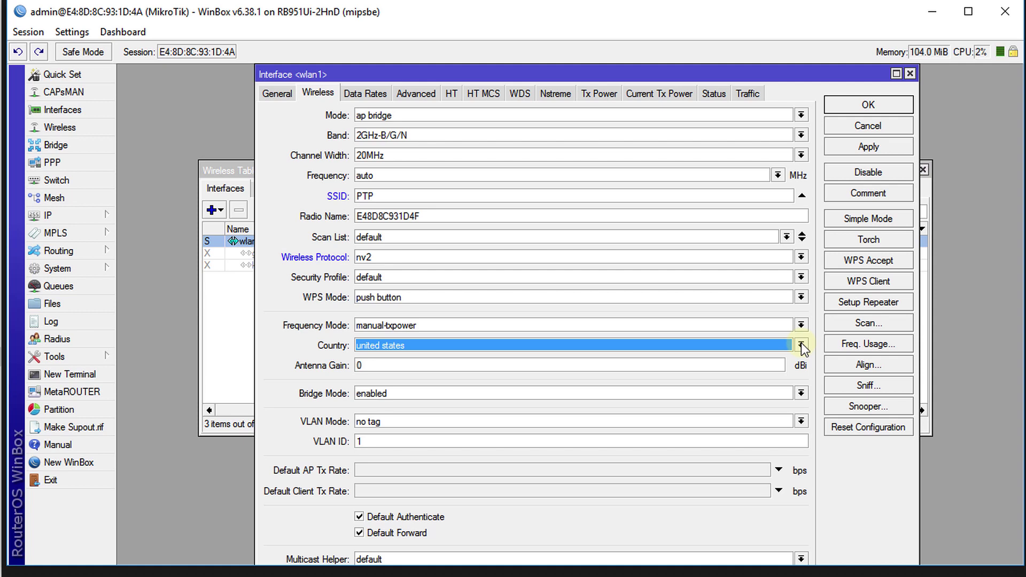
pyautogui.click(856, 147)
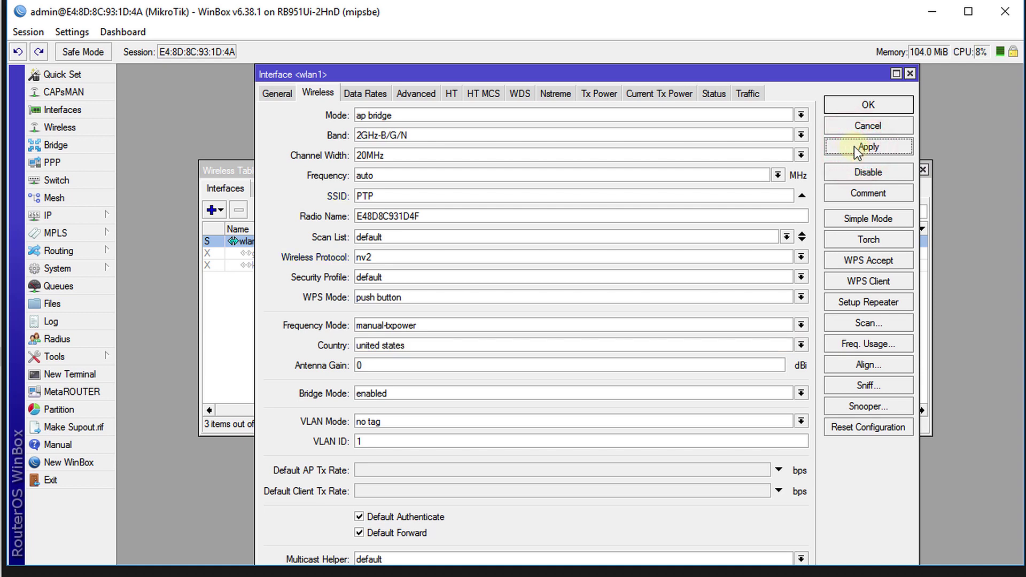
# Reopen wlan1 and turn on NV2 security with a preshared key, then apply
pyautogui.click(857, 103)
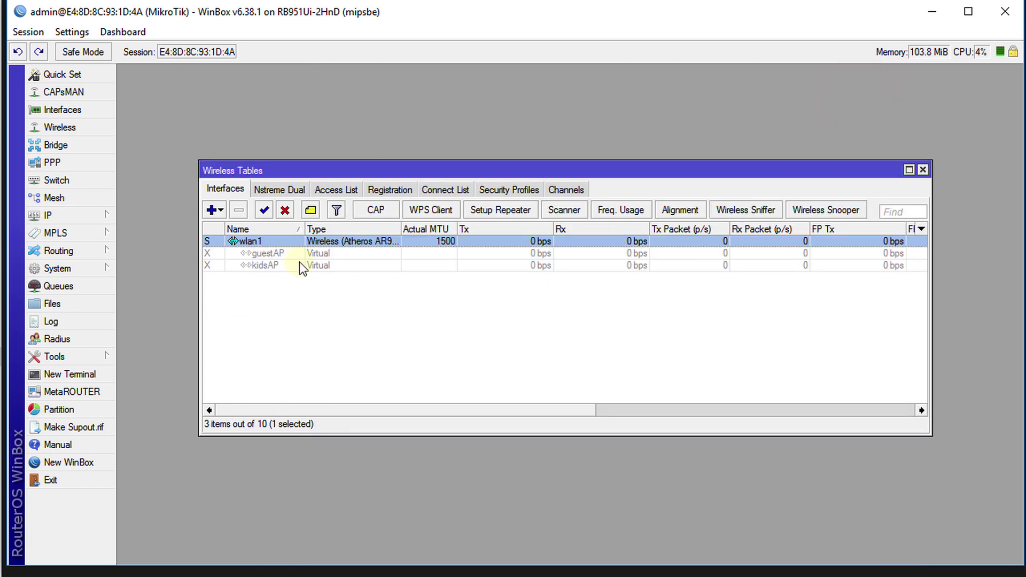
pyautogui.doubleClick(325, 241)
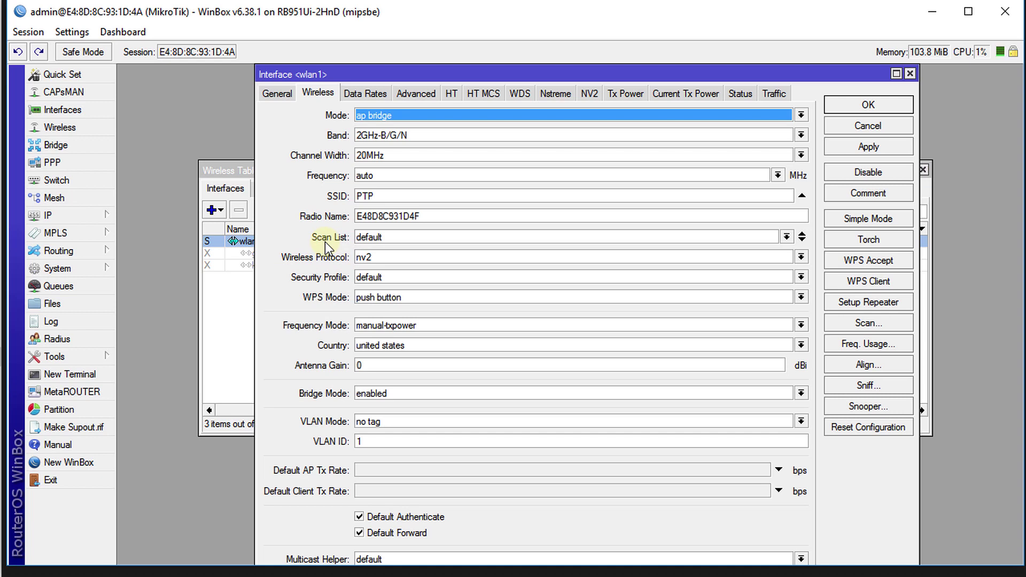
pyautogui.click(594, 94)
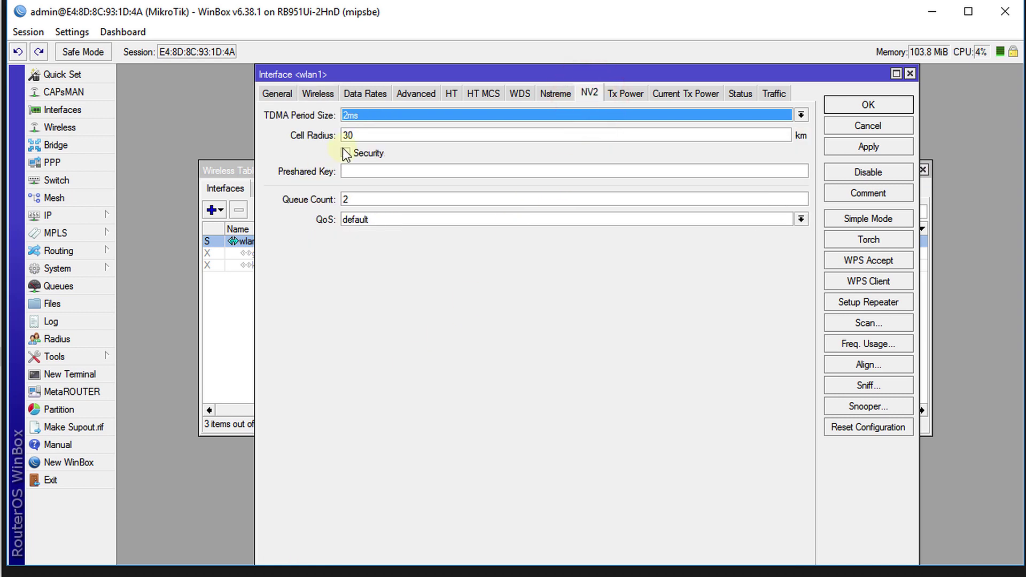
pyautogui.click(345, 154)
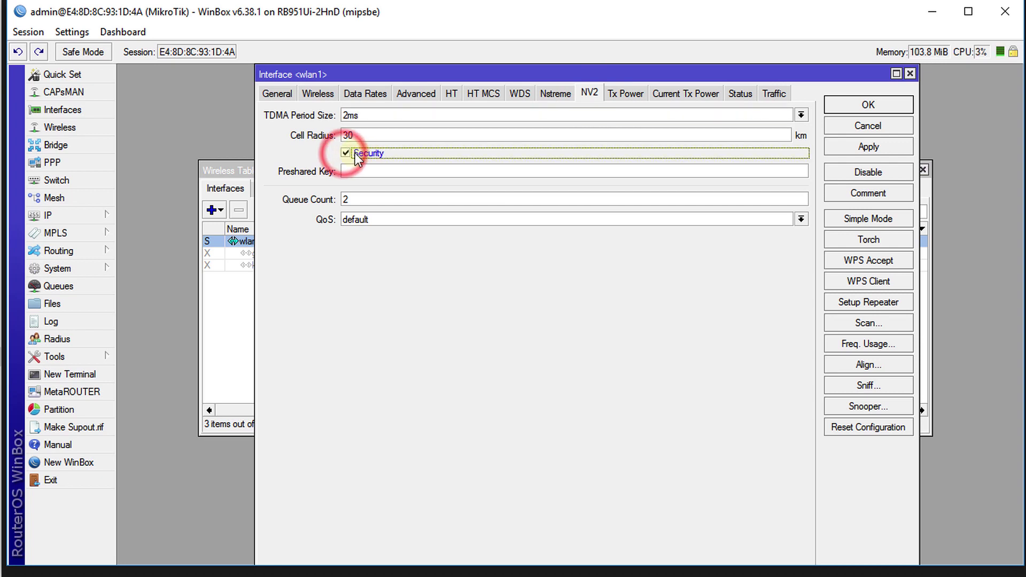
pyautogui.click(361, 170)
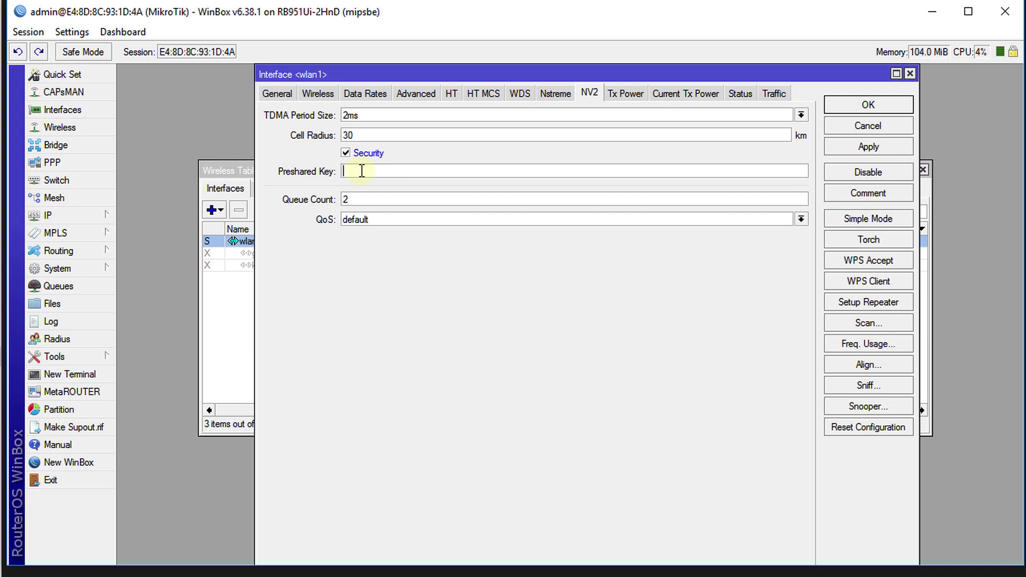
pyautogui.write('********')
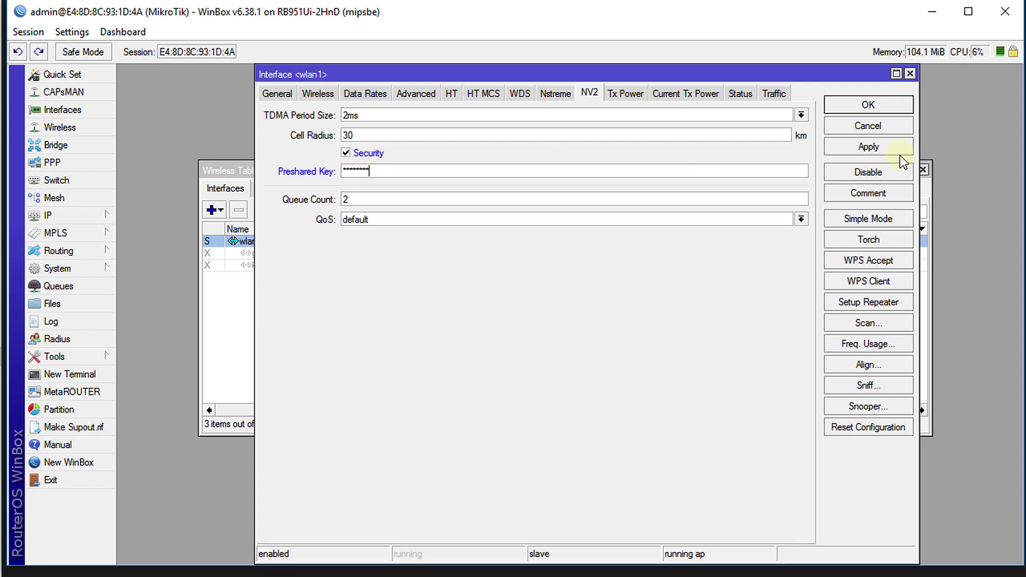
pyautogui.click(868, 147)
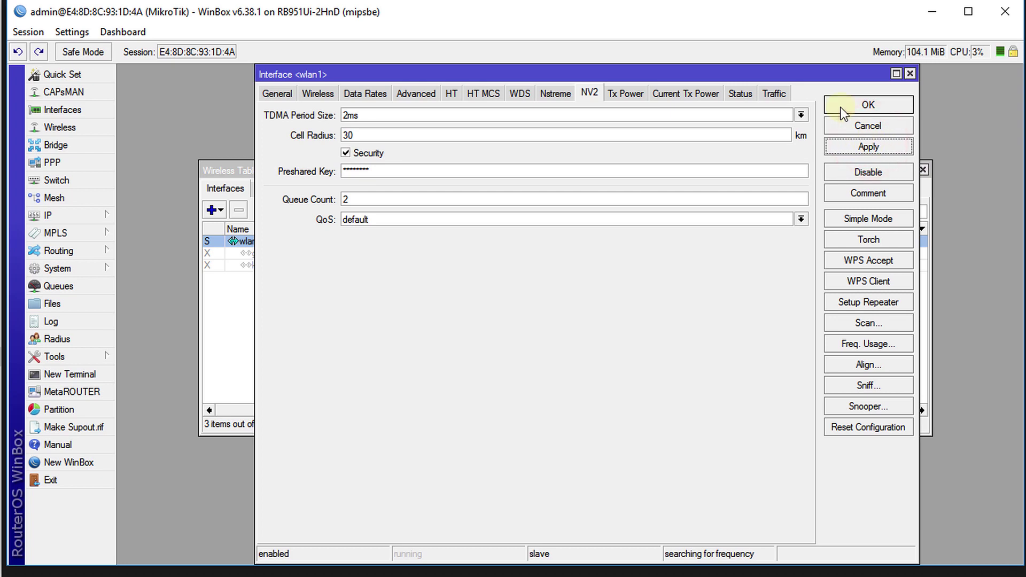
# Review wlan1's General and Wireless tabs, then close the settings with OK
pyautogui.click(276, 93)
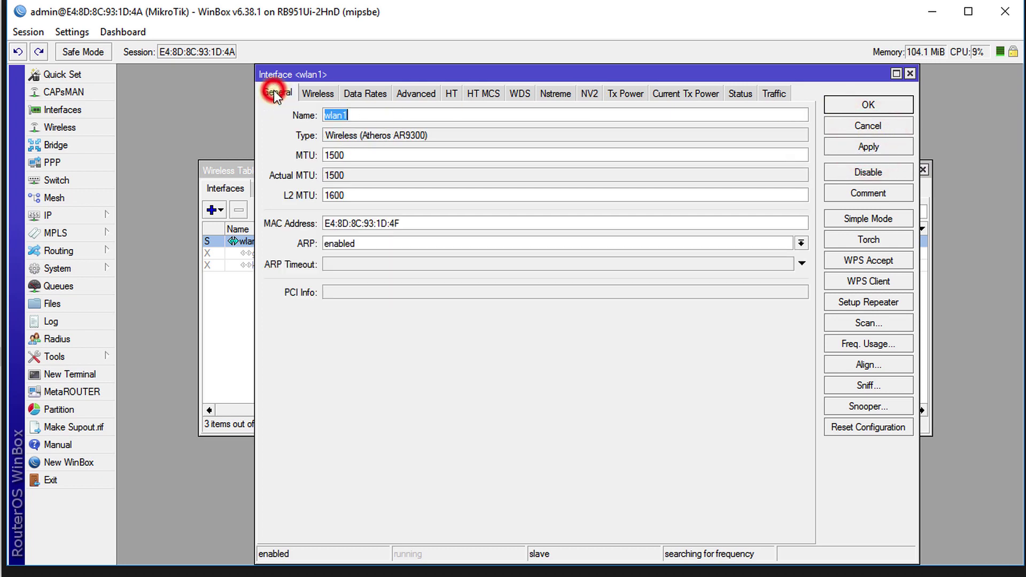
pyautogui.click(318, 93)
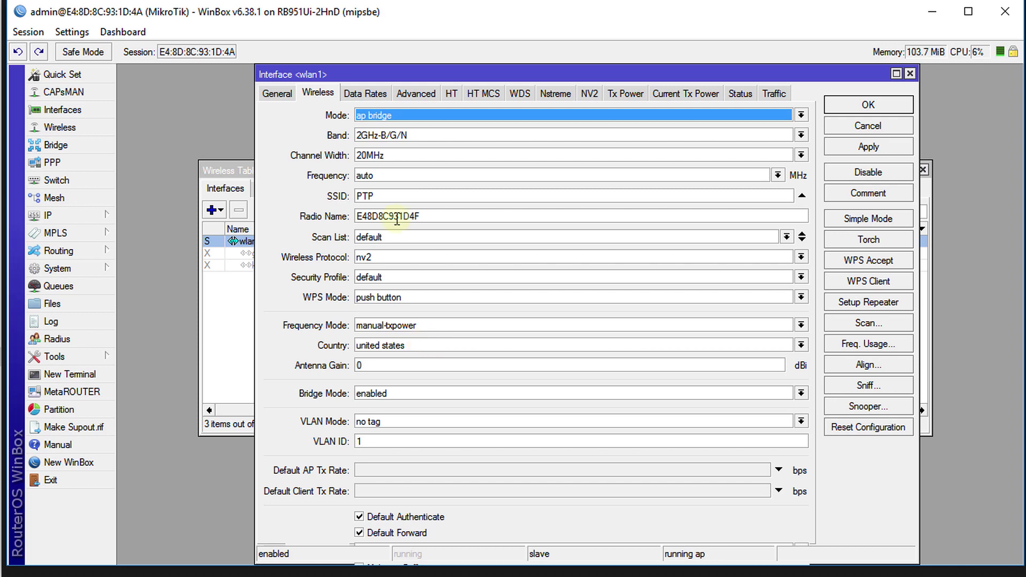
pyautogui.click(868, 105)
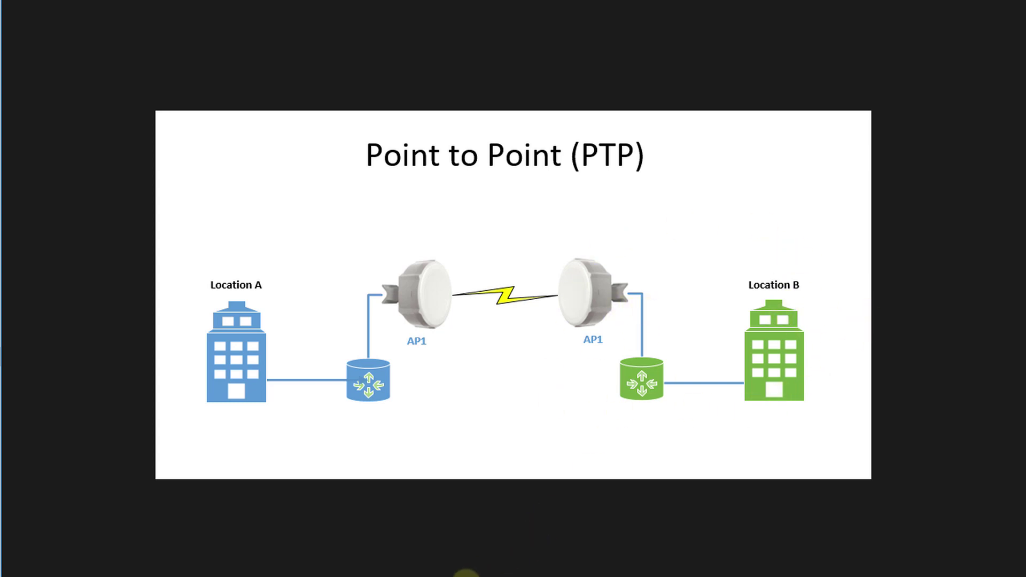
# Bring the hAP lite router's WinBox session to the front from the taskbar
pyautogui.moveTo(401, 575)
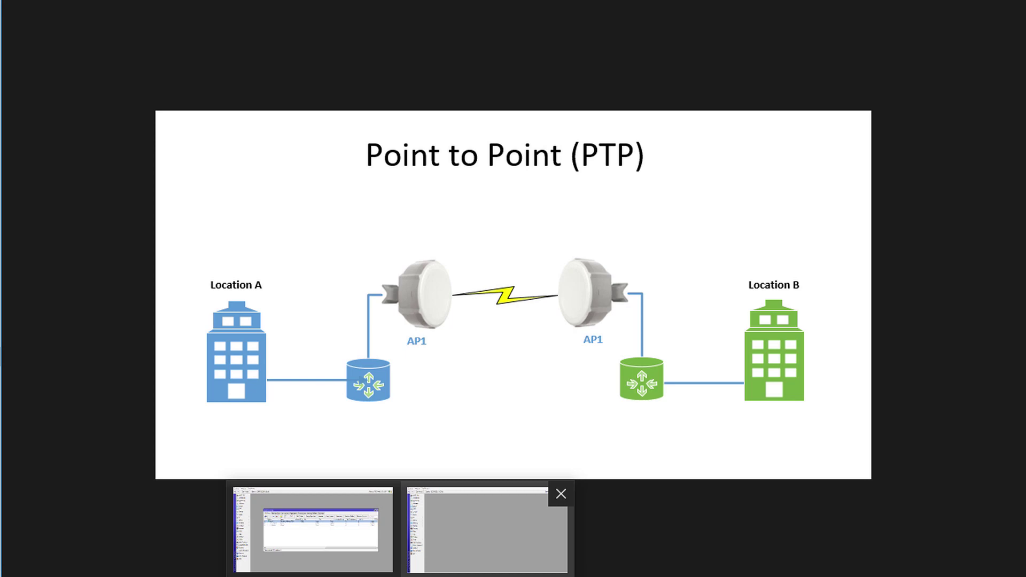
pyautogui.click(470, 529)
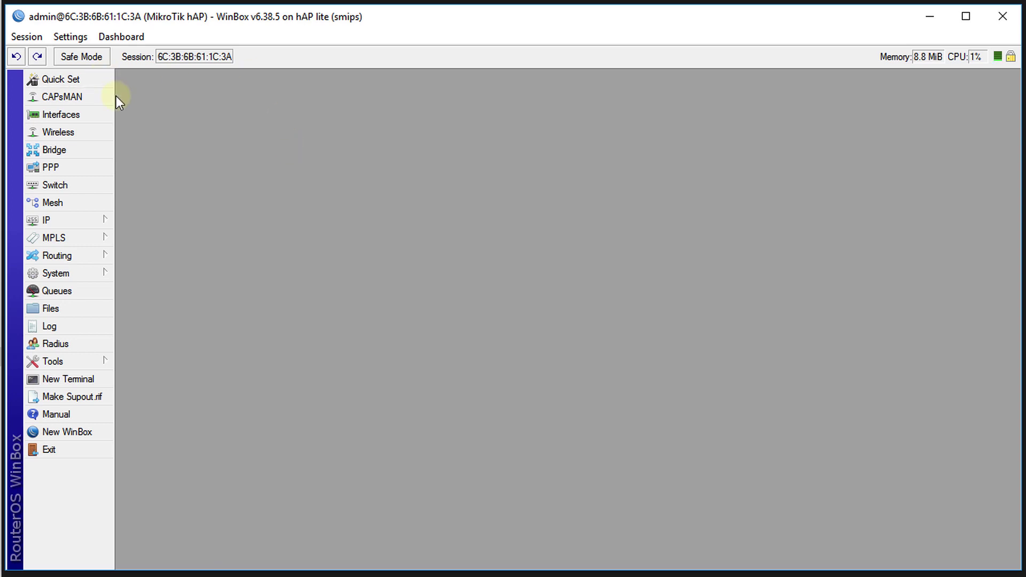
# Remove the defconf server under IP > DHCP Server, then close the list
pyautogui.click(67, 216)
pyautogui.click(167, 287)
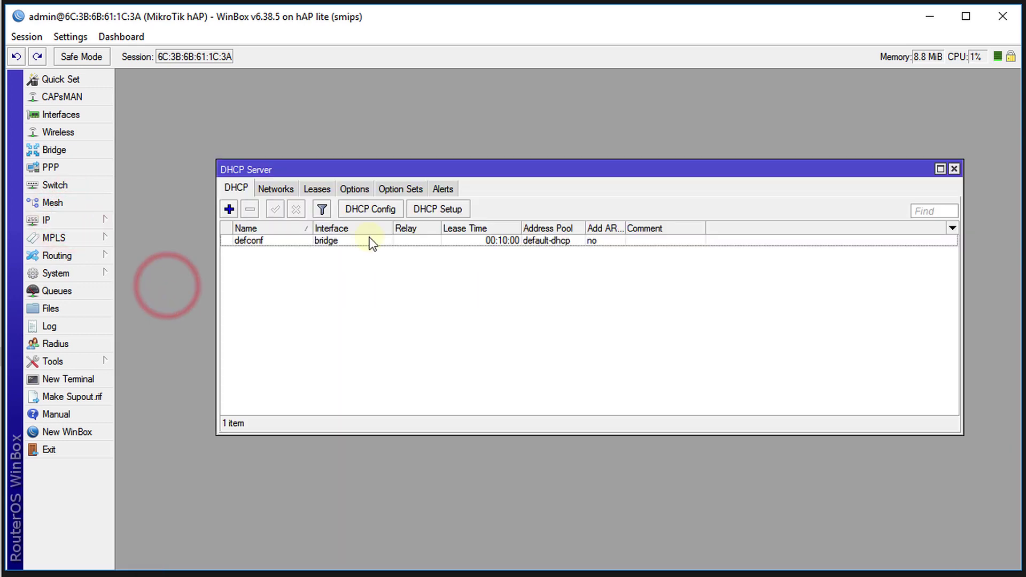
pyautogui.click(276, 190)
pyautogui.click(238, 189)
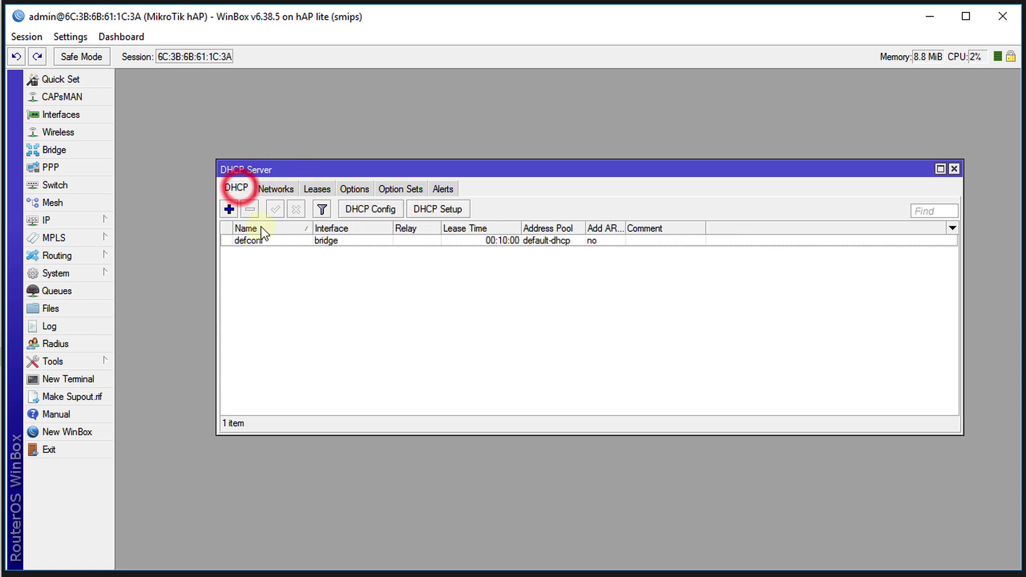
pyautogui.click(260, 240)
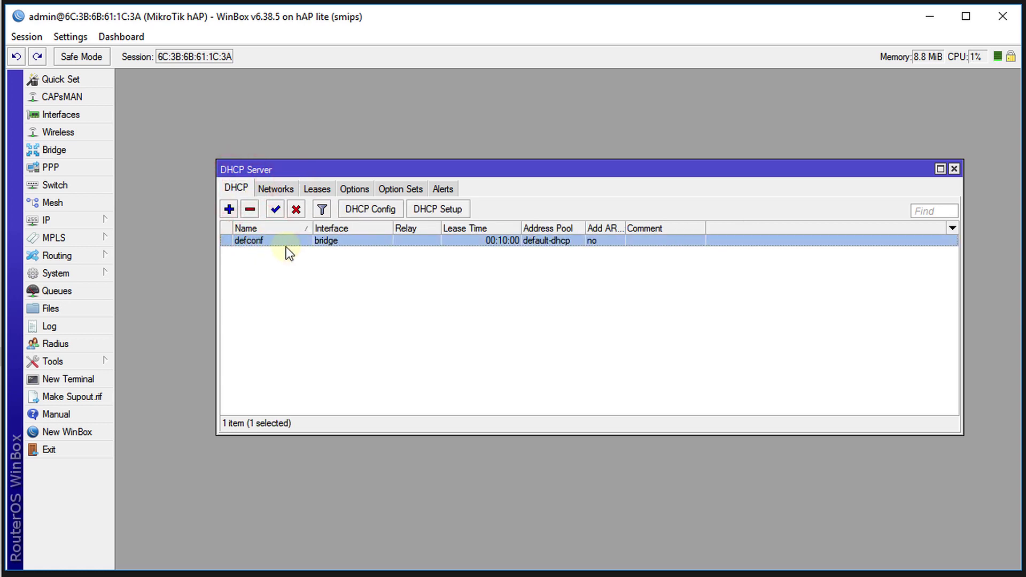
pyautogui.click(249, 209)
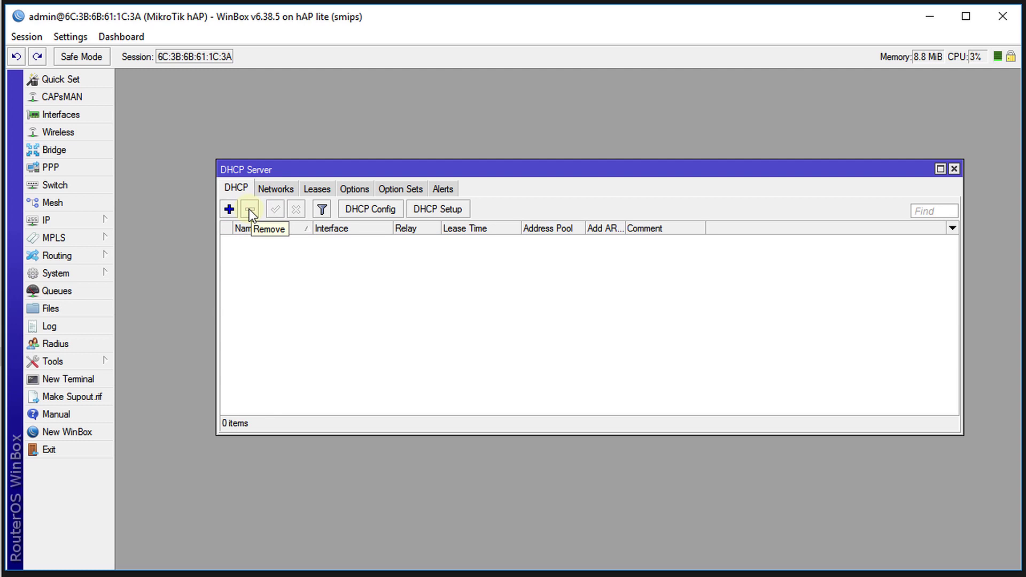
pyautogui.click(956, 169)
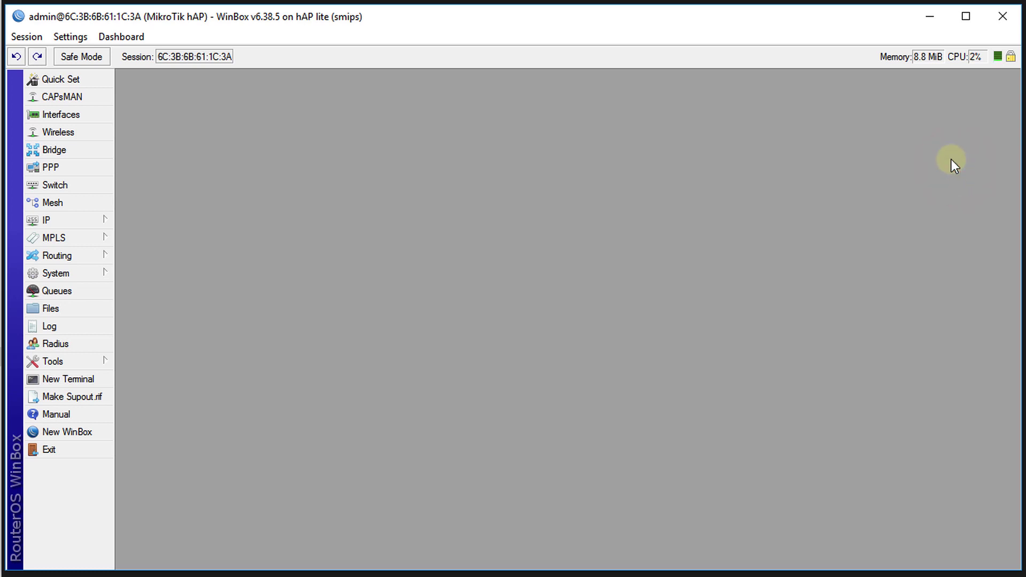
# Add ether1 as a port on bridge in Bridge > Ports
pyautogui.click(62, 154)
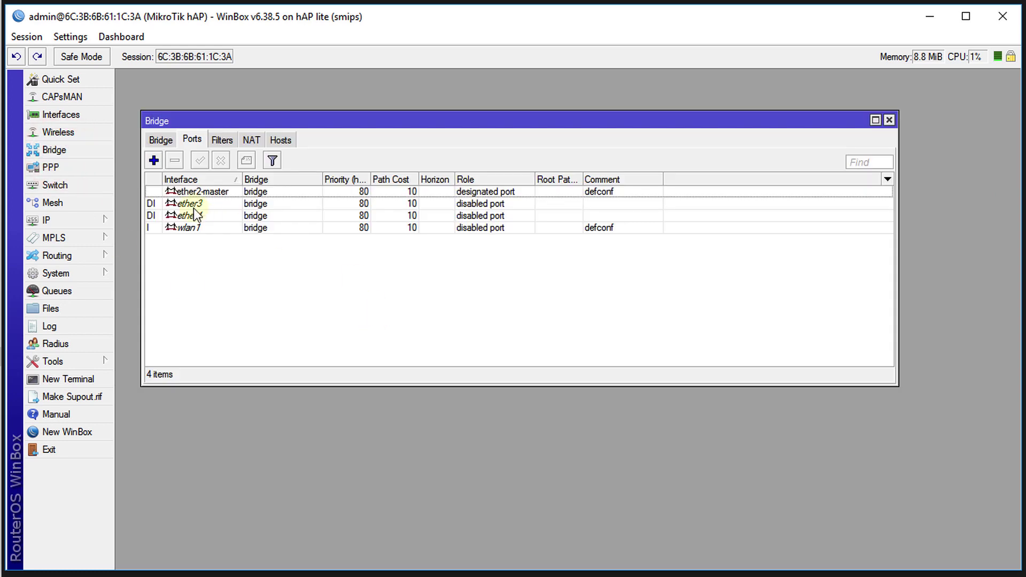
pyautogui.click(152, 157)
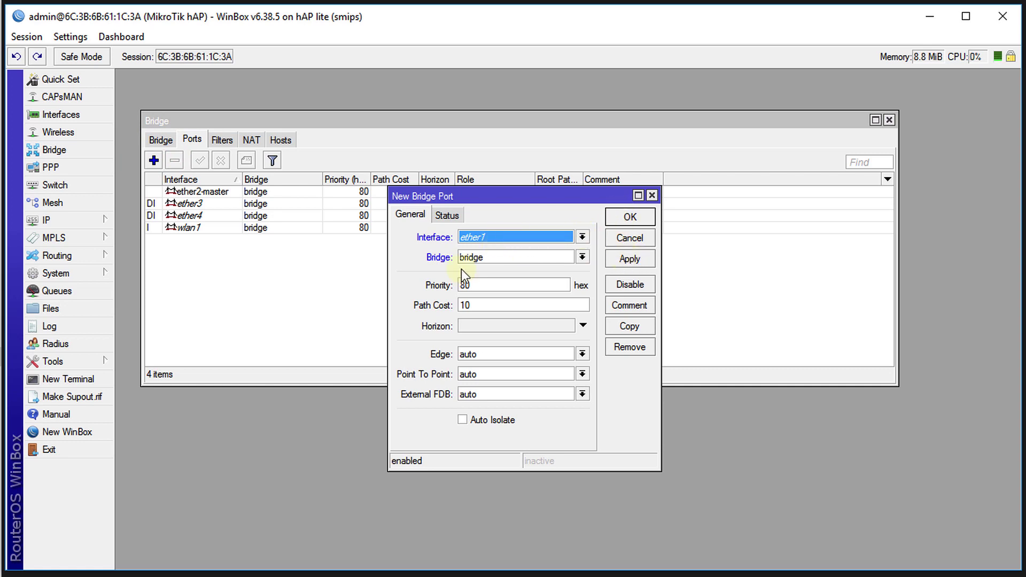
pyautogui.click(630, 220)
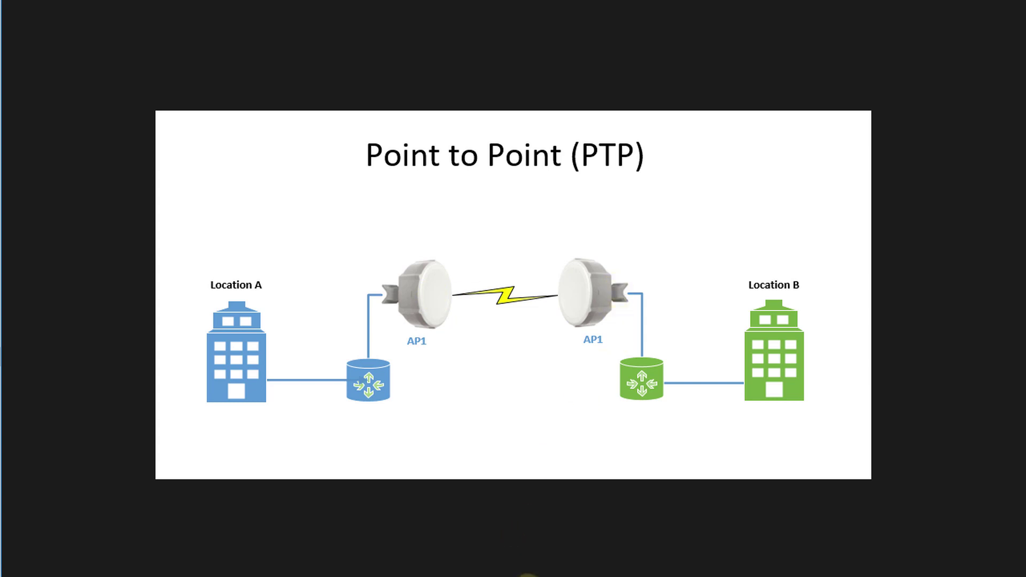
# Return to WinBox's Bridge Ports list, now showing ether1 among five ports
pyautogui.moveTo(528, 576)
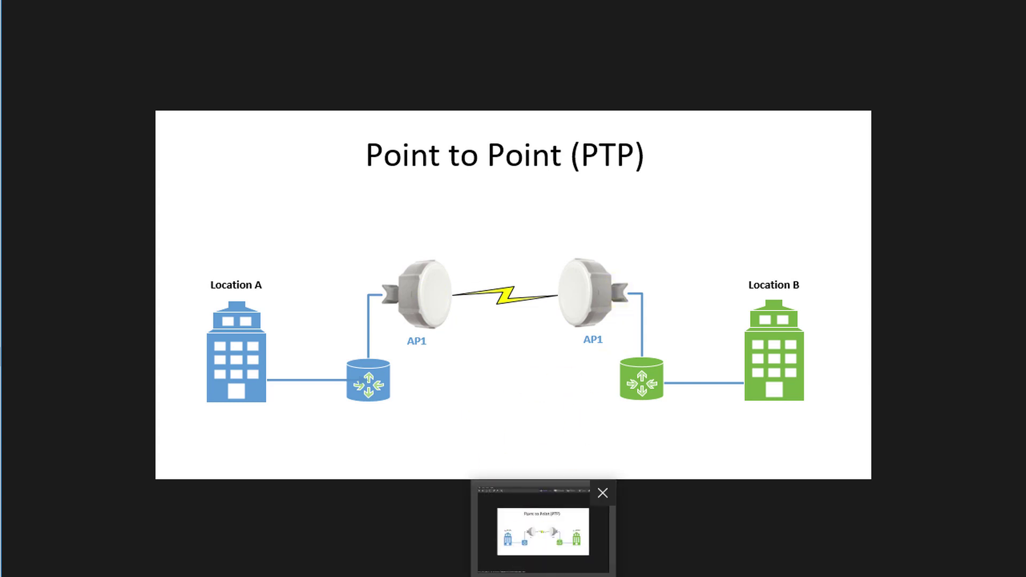
pyautogui.click(542, 532)
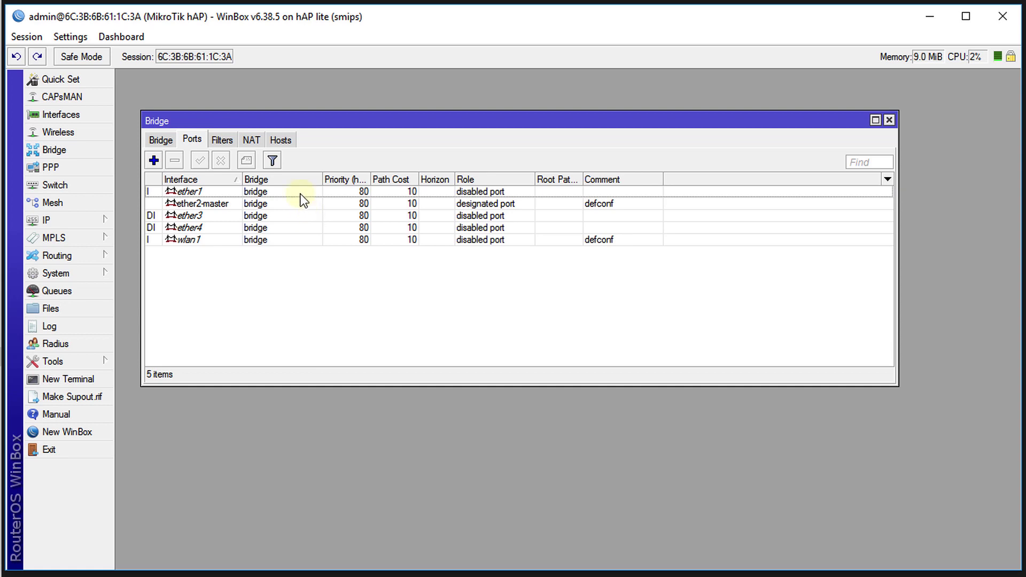
# Set the hAP lite's wlan1 mode to station bridge with SSID PTP
pyautogui.click(76, 134)
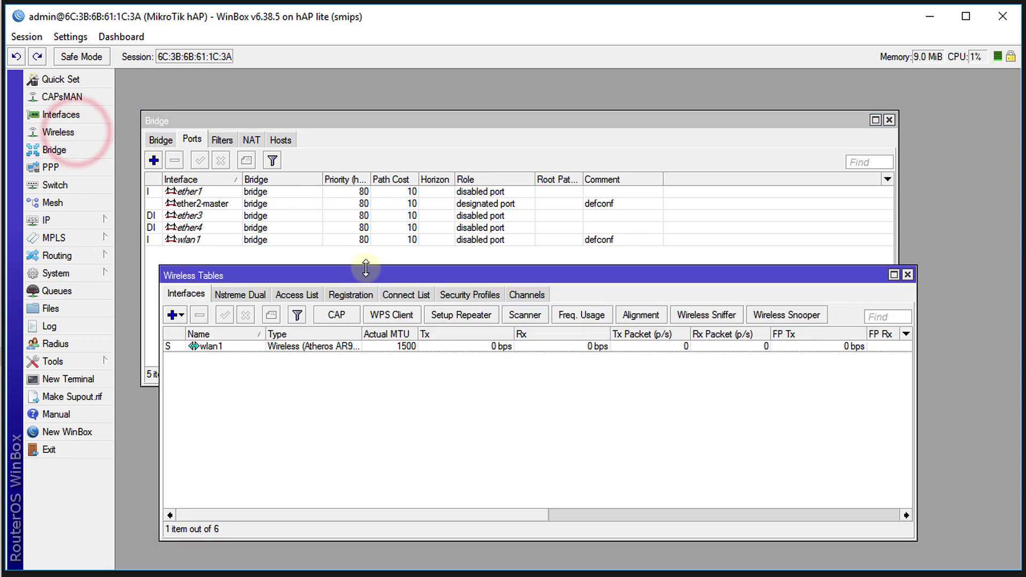
pyautogui.moveTo(369, 276); pyautogui.dragTo(379, 197)
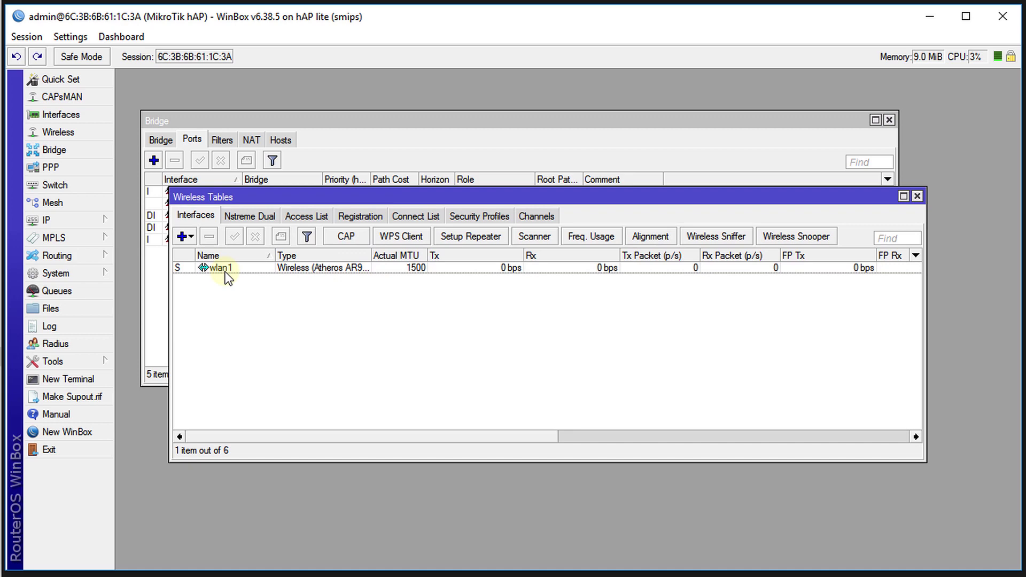
pyautogui.doubleClick(226, 268)
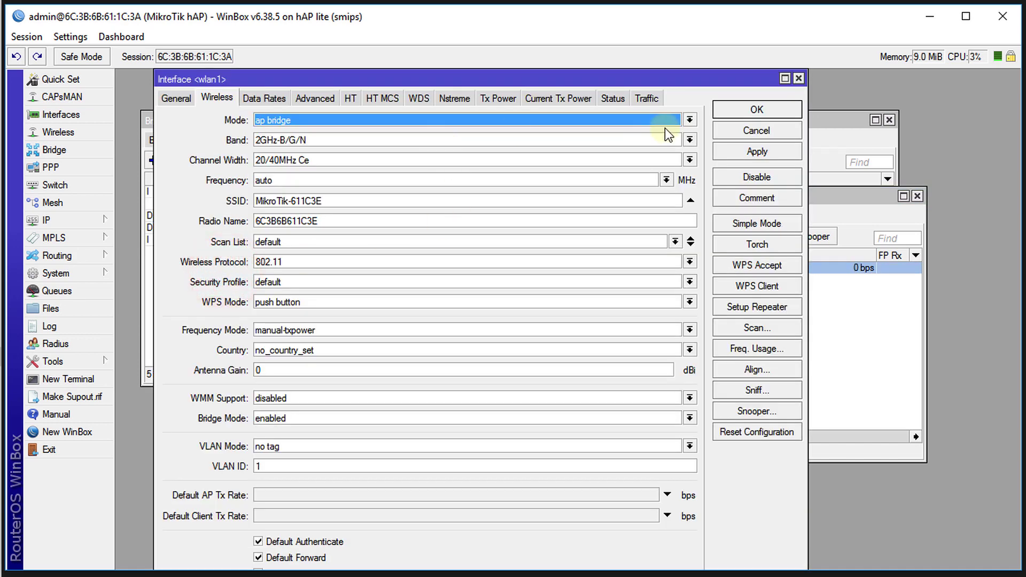
pyautogui.click(666, 119)
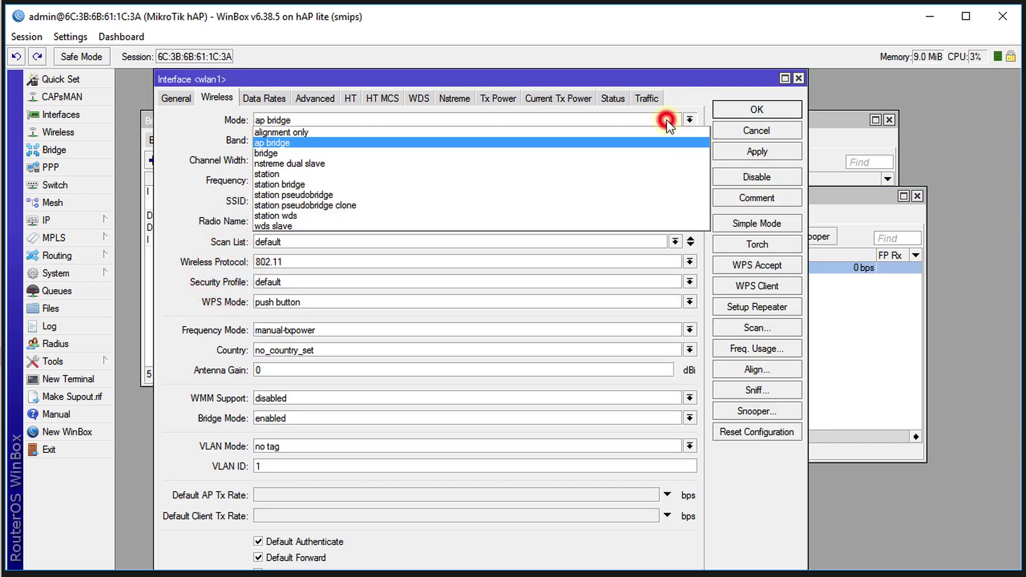
pyautogui.click(431, 182)
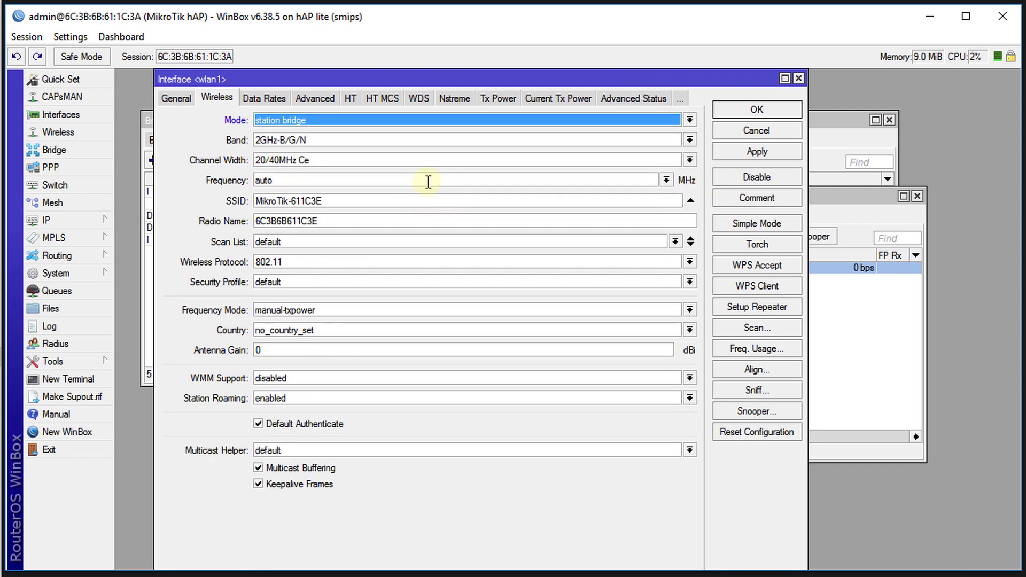
pyautogui.doubleClick(335, 200)
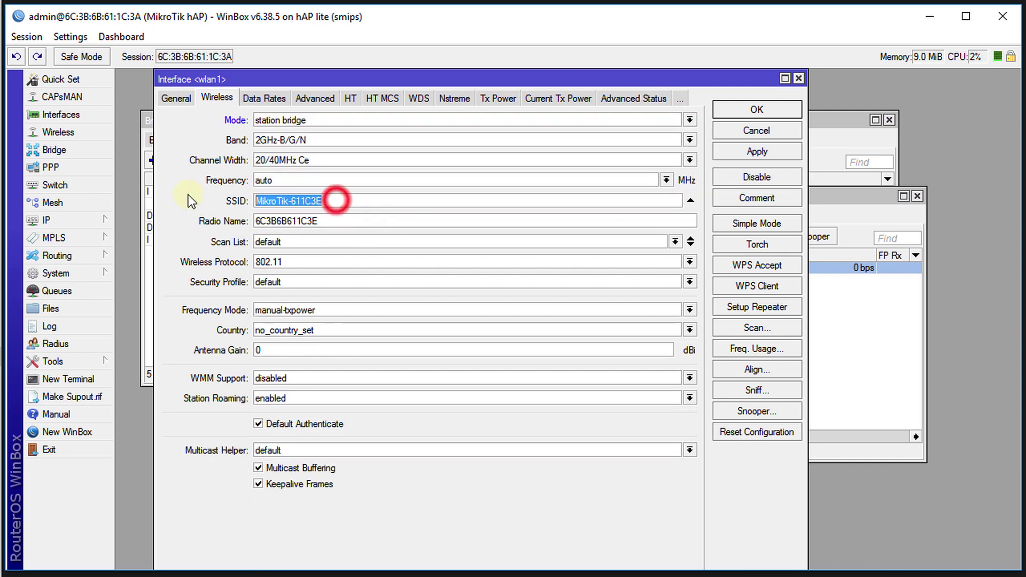
pyautogui.press('BackSpace')
pyautogui.write('PTP')
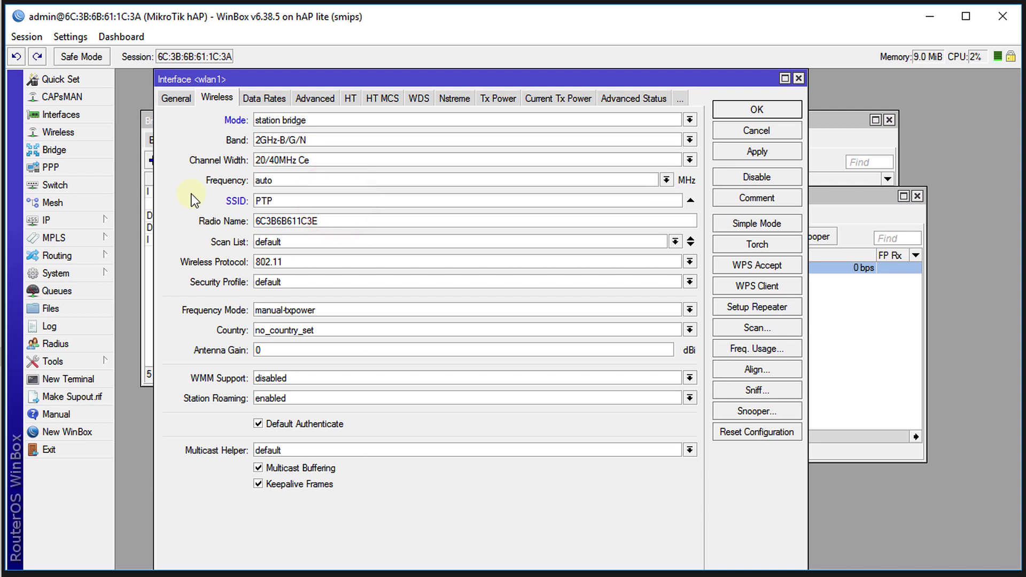
# Choose nv2 wireless protocol and country united states, then apply and save wlan1
pyautogui.click(380, 262)
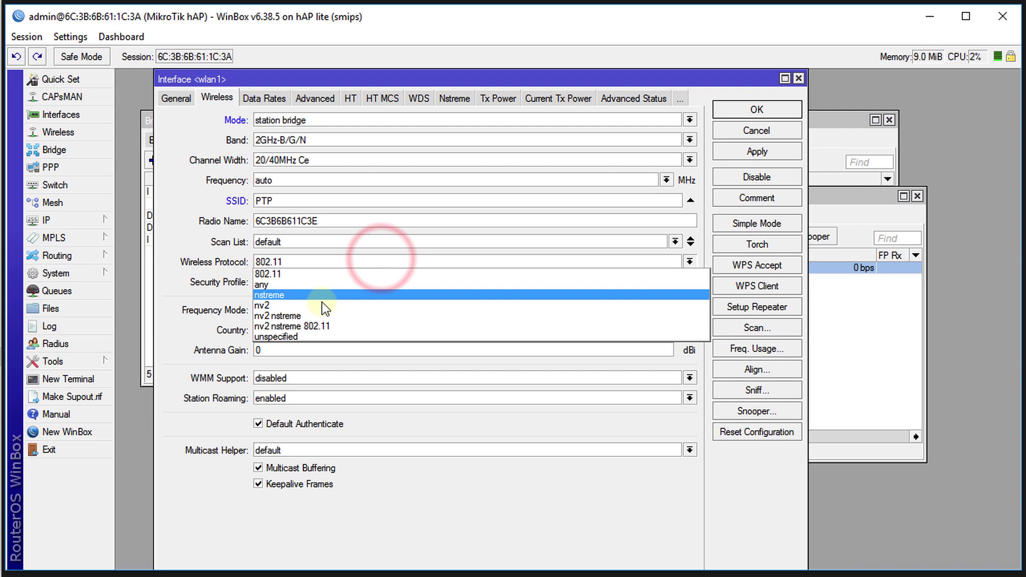
pyautogui.click(288, 307)
pyautogui.click(361, 331)
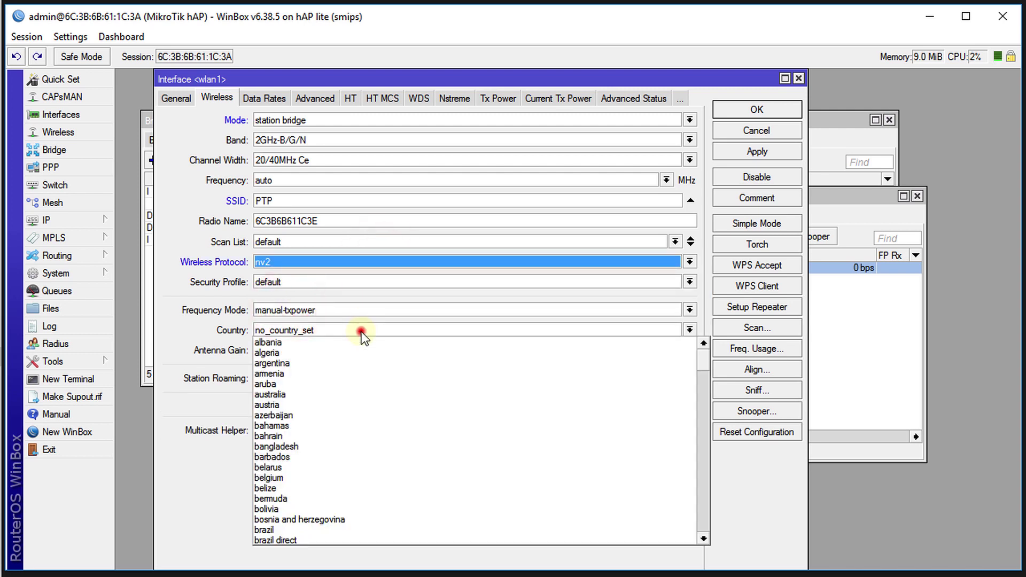
pyautogui.moveTo(703, 357); pyautogui.dragTo(695, 538)
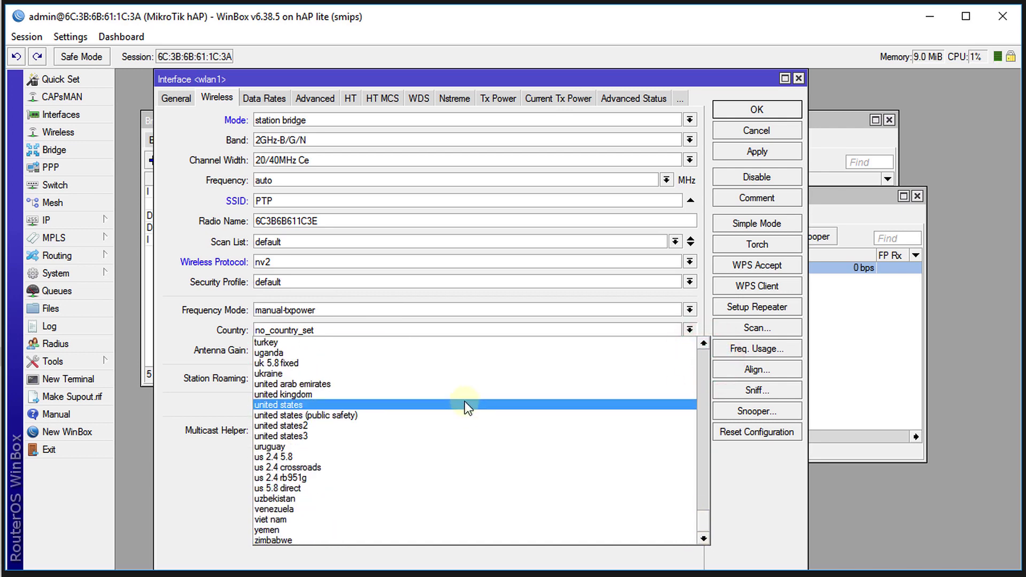
pyautogui.click(464, 404)
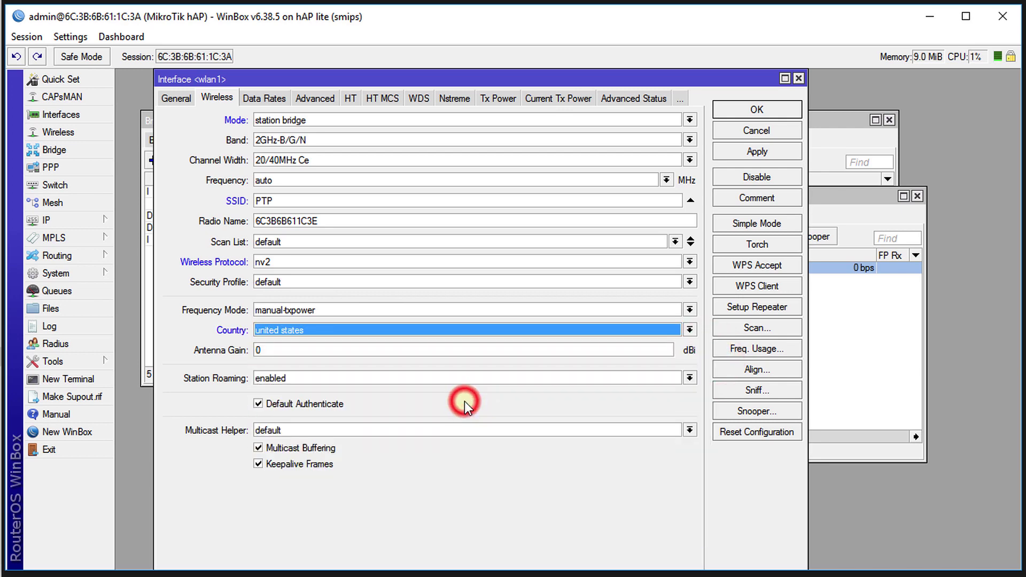
pyautogui.click(759, 152)
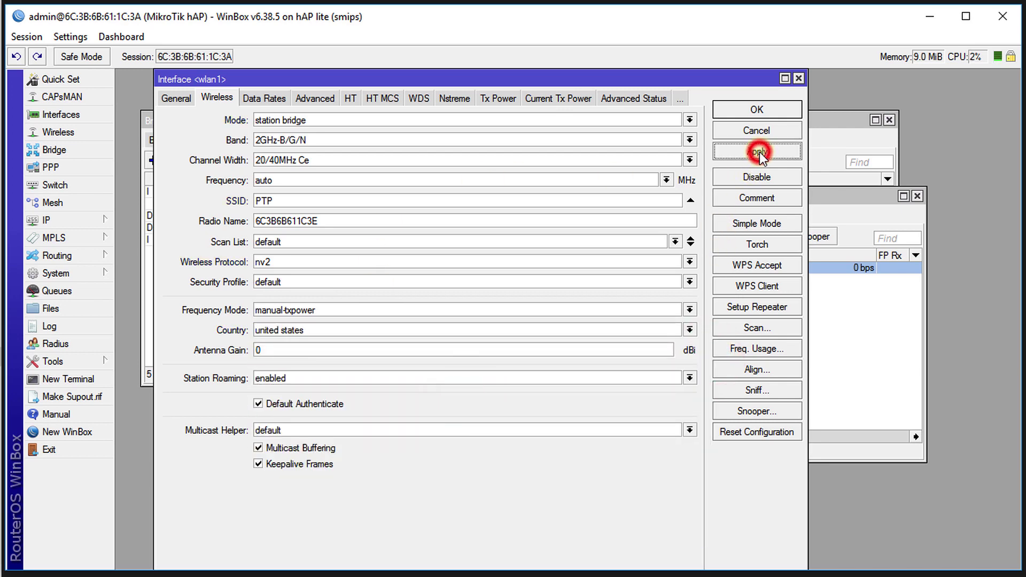
pyautogui.click(744, 109)
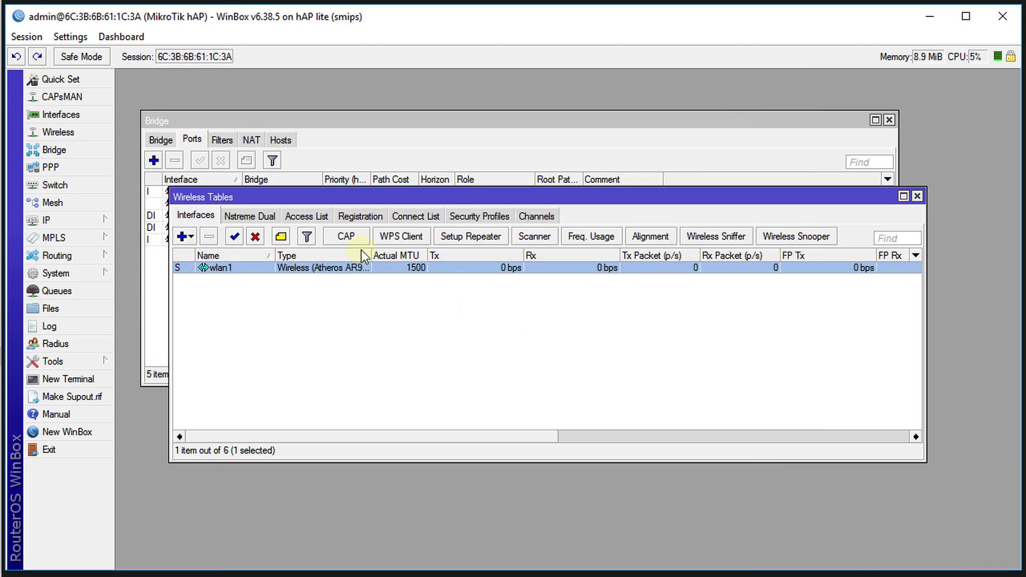
# Enable NV2 security with the preshared key on the hAP lite's wlan1, apply and close
pyautogui.doubleClick(317, 267)
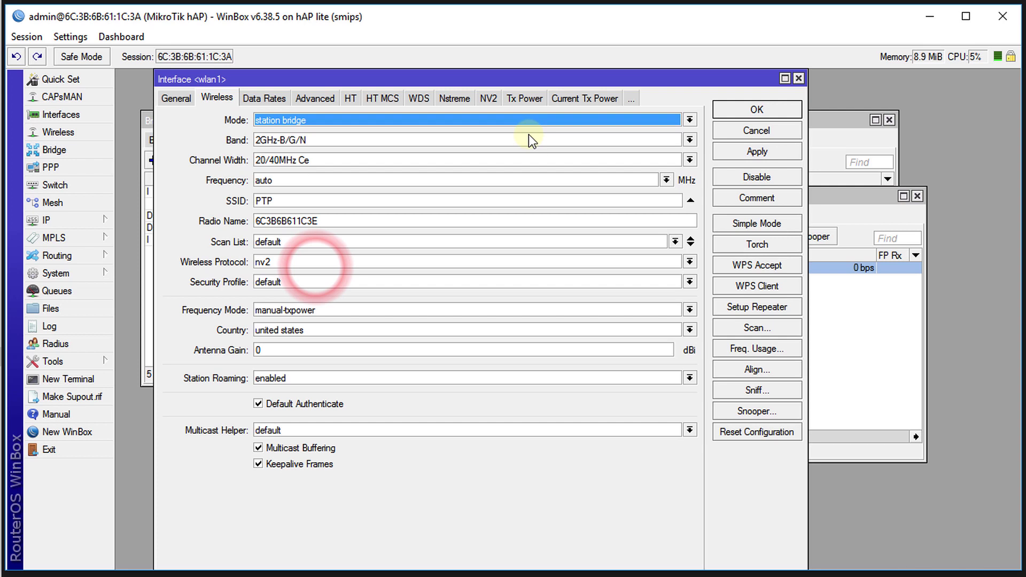
pyautogui.click(486, 101)
pyautogui.click(254, 117)
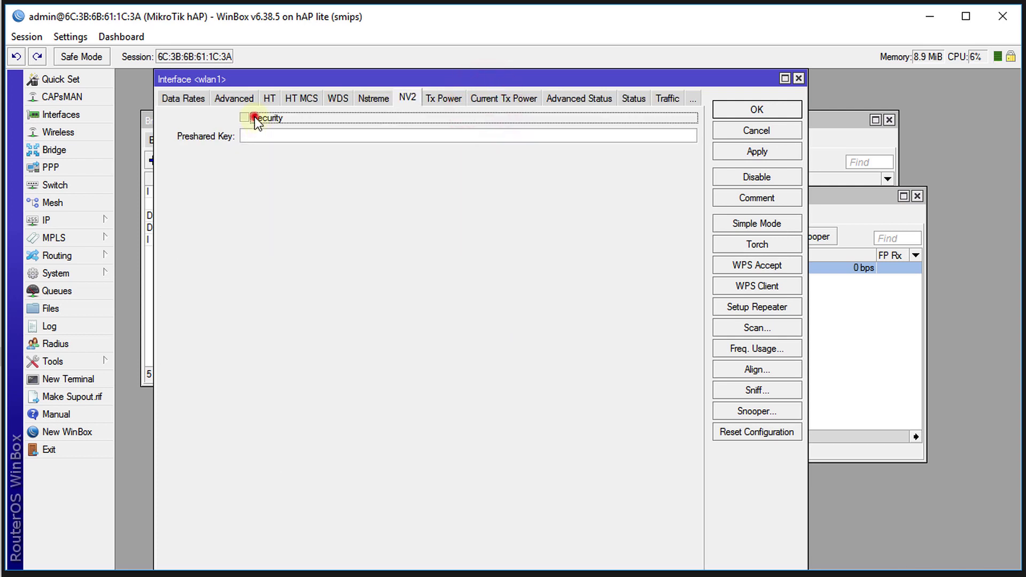
pyautogui.click(255, 135)
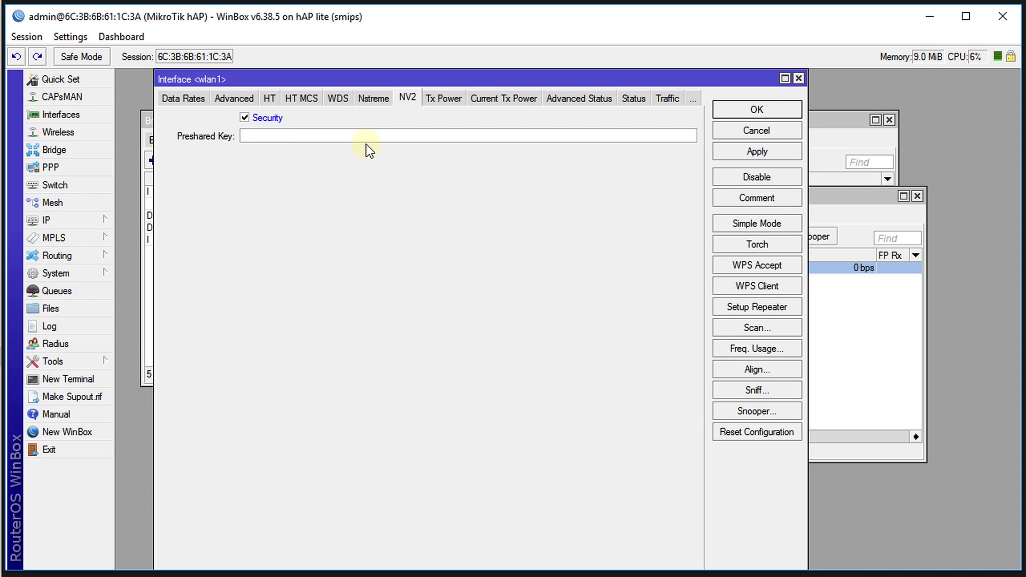
pyautogui.write('••••••••')
pyautogui.click(731, 151)
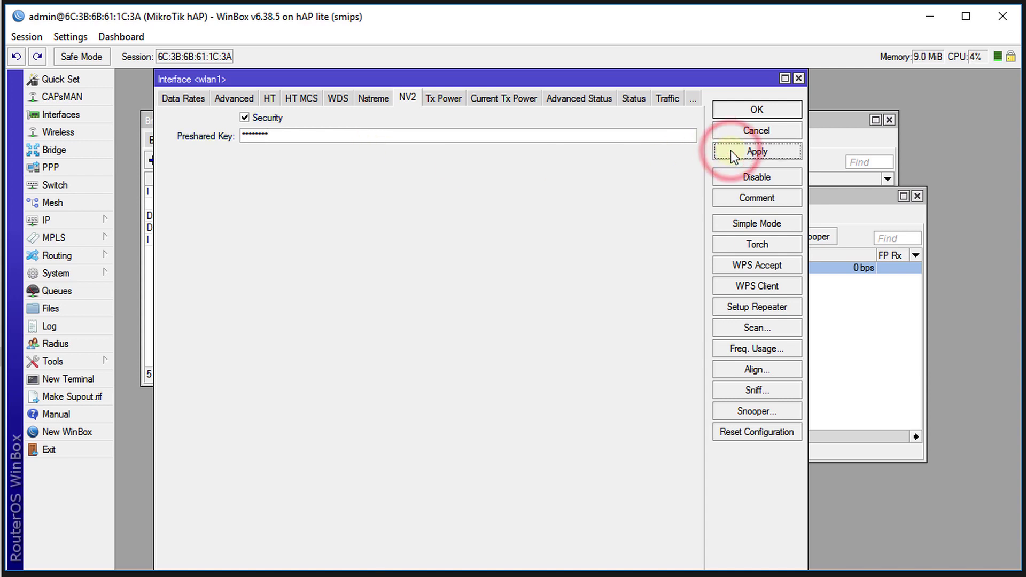
pyautogui.click(748, 109)
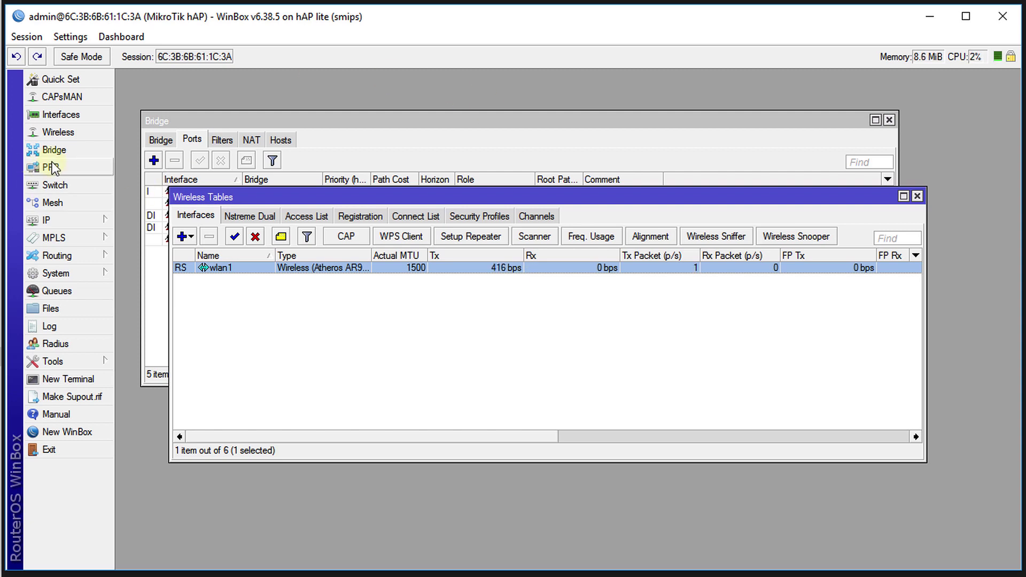
# Change the ether1 DHCP client's interface to bridge and apply it
pyautogui.click(75, 224)
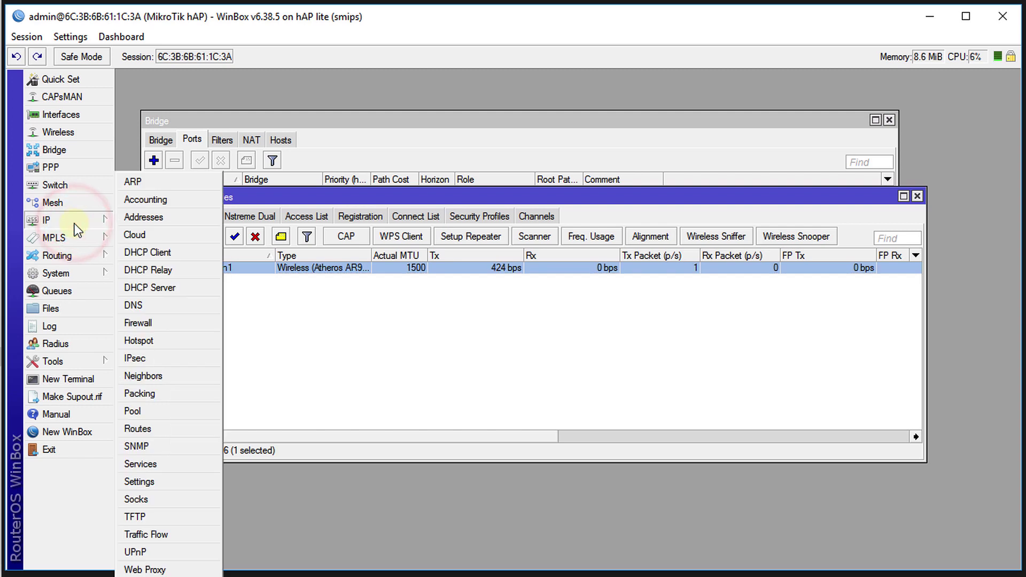
pyautogui.click(160, 259)
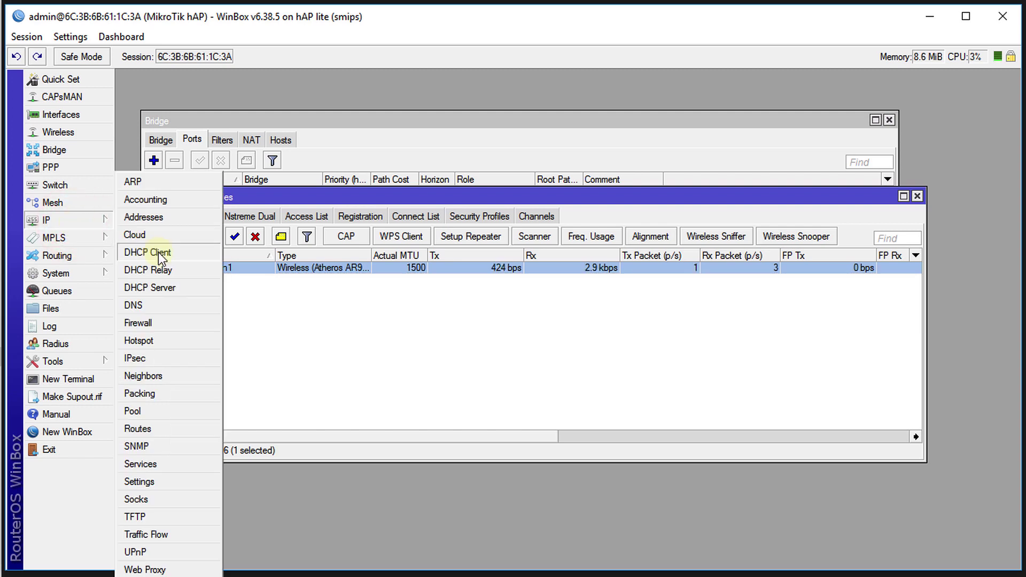
pyautogui.click(158, 254)
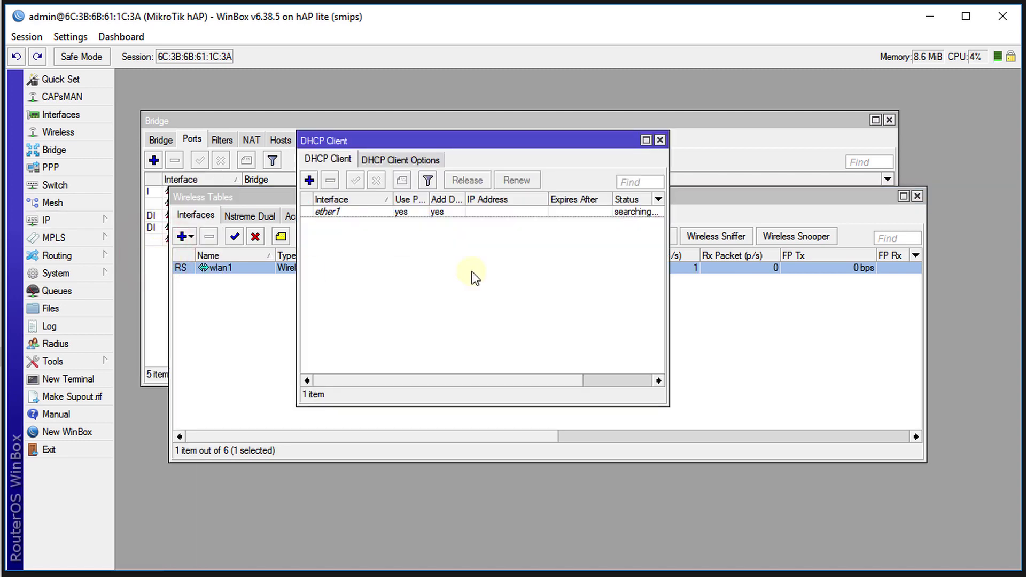
pyautogui.click(366, 210)
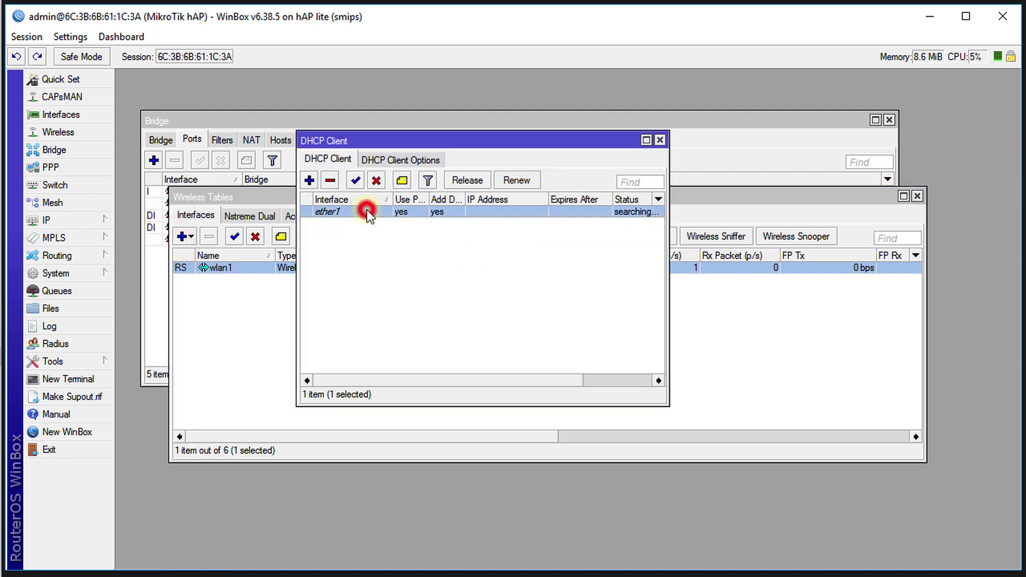
pyautogui.doubleClick(367, 211)
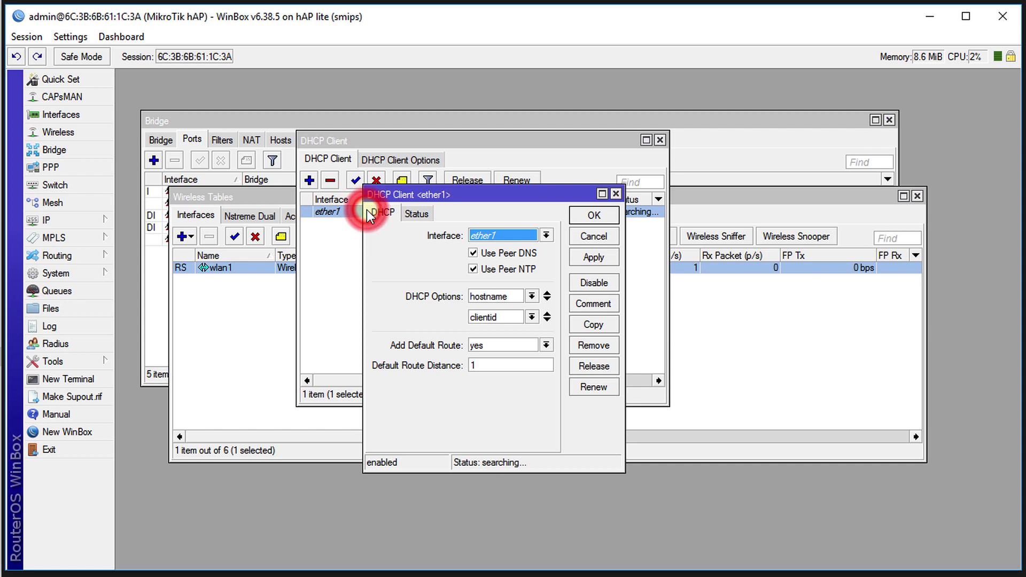
pyautogui.click(534, 234)
pyautogui.click(511, 248)
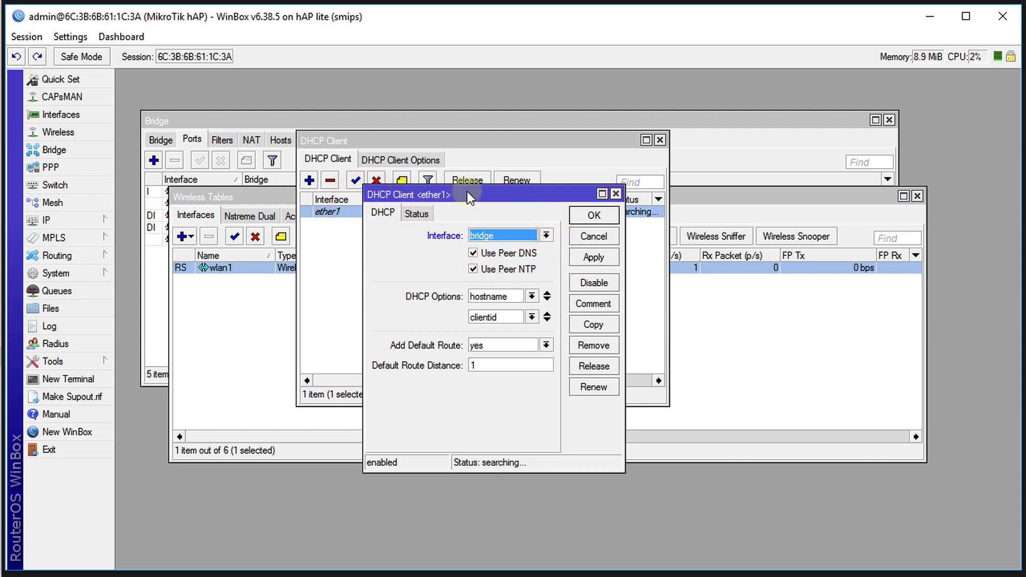
pyautogui.moveTo(467, 191); pyautogui.dragTo(461, 243)
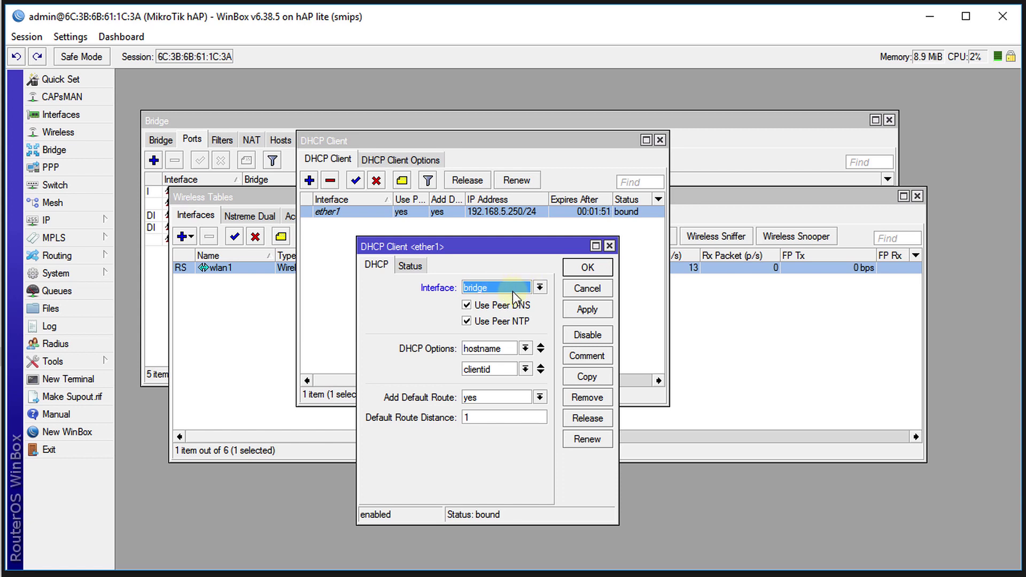
pyautogui.click(587, 310)
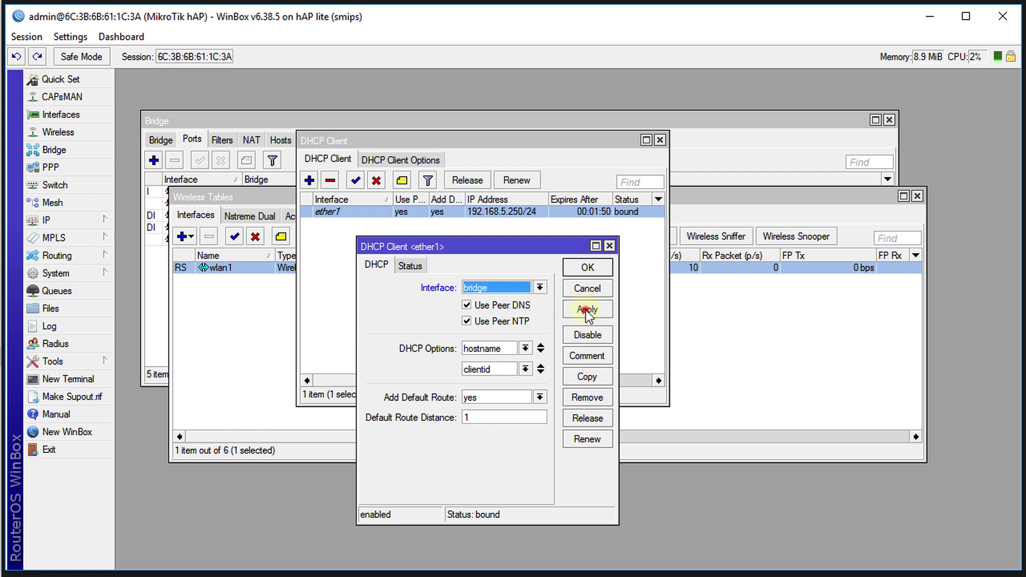
pyautogui.click(587, 269)
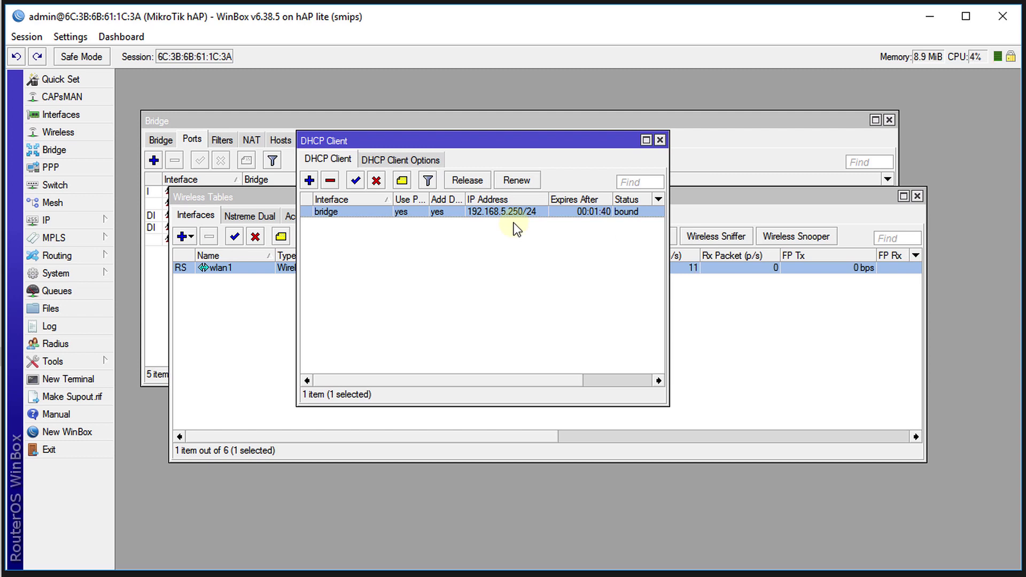
# Arrange the DHCP client and wireless tables windows, then switch to the RB951Ui-2HnD router's session
pyautogui.moveTo(486, 146); pyautogui.dragTo(534, 342)
pyautogui.moveTo(556, 199); pyautogui.dragTo(568, 121)
pyautogui.click(548, 484)
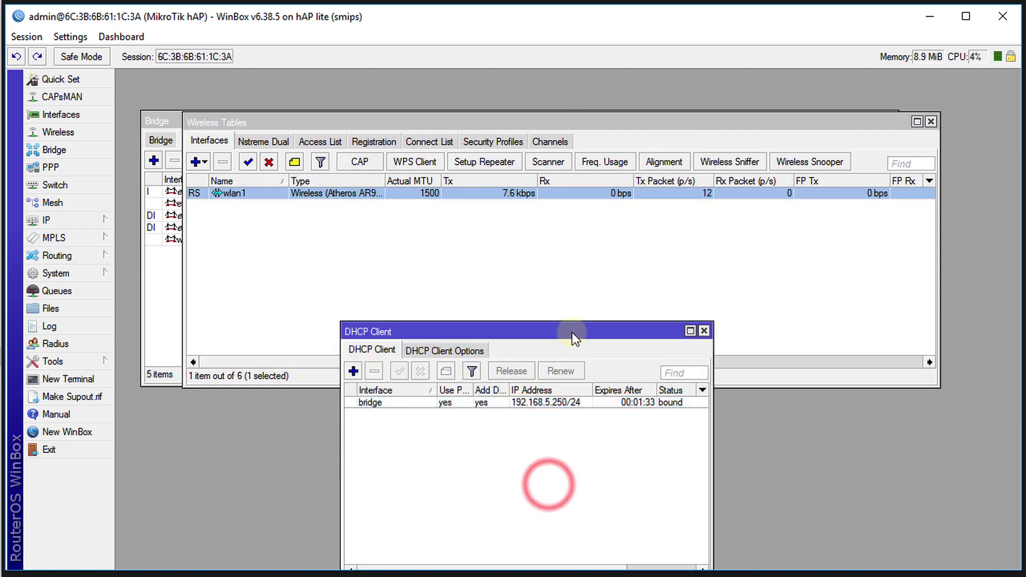
pyautogui.moveTo(572, 333); pyautogui.dragTo(572, 228)
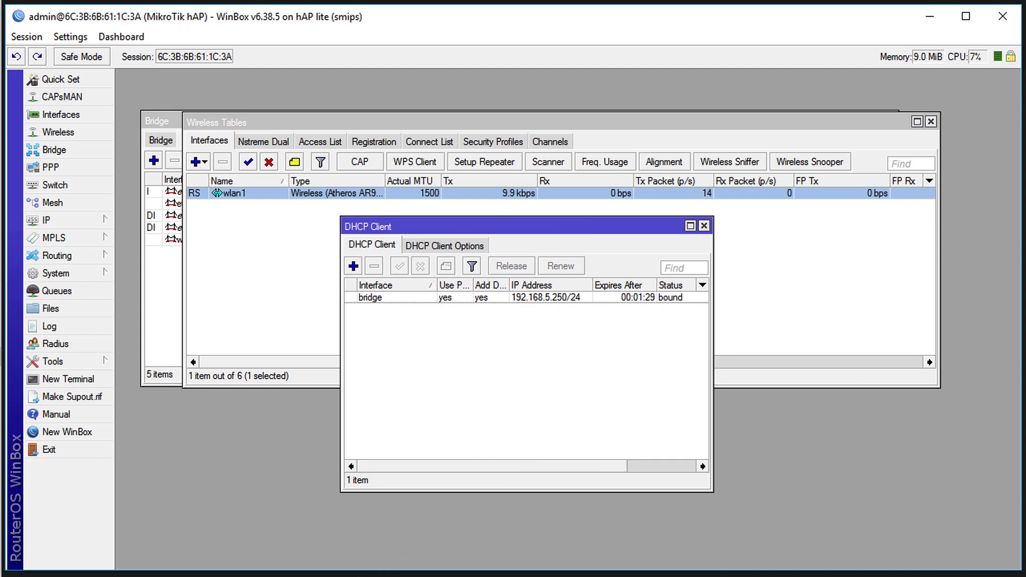
pyautogui.click(493, 530)
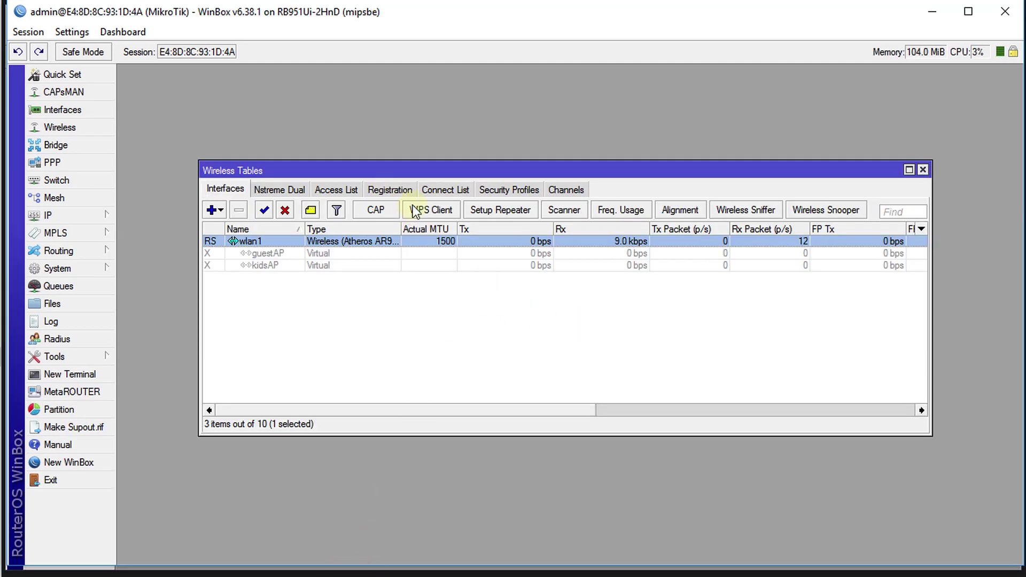
# Show the Registration table with station 6C3B6B611C3E on wlan1, widening the WDS column
pyautogui.moveTo(399, 171); pyautogui.dragTo(399, 157)
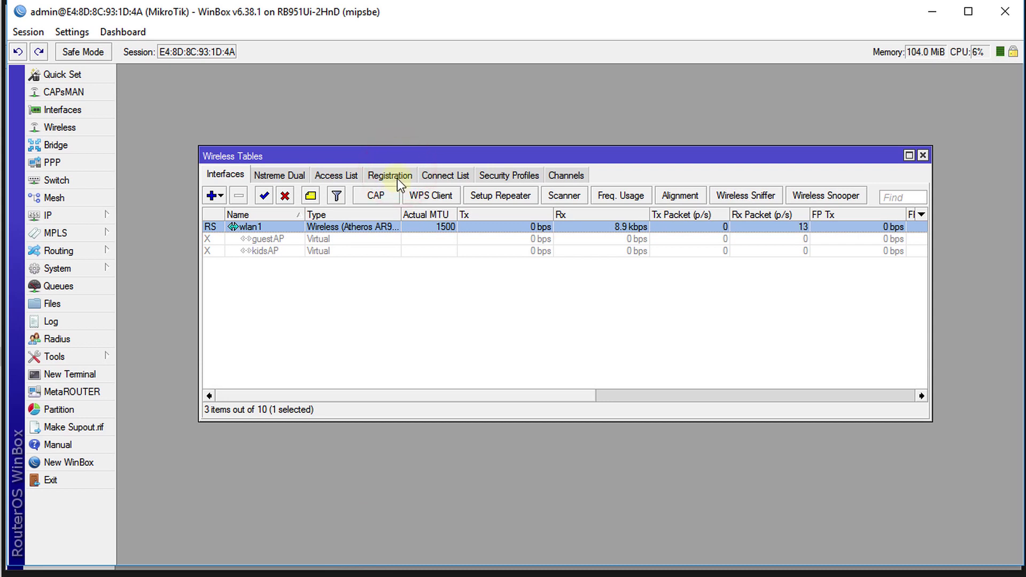
pyautogui.click(396, 177)
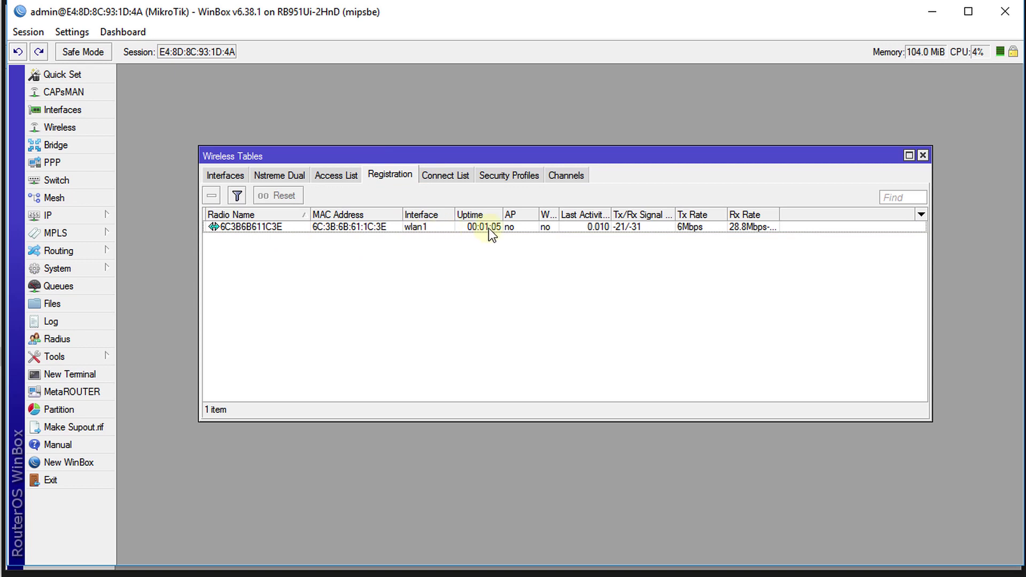
pyautogui.moveTo(559, 215); pyautogui.dragTo(578, 214)
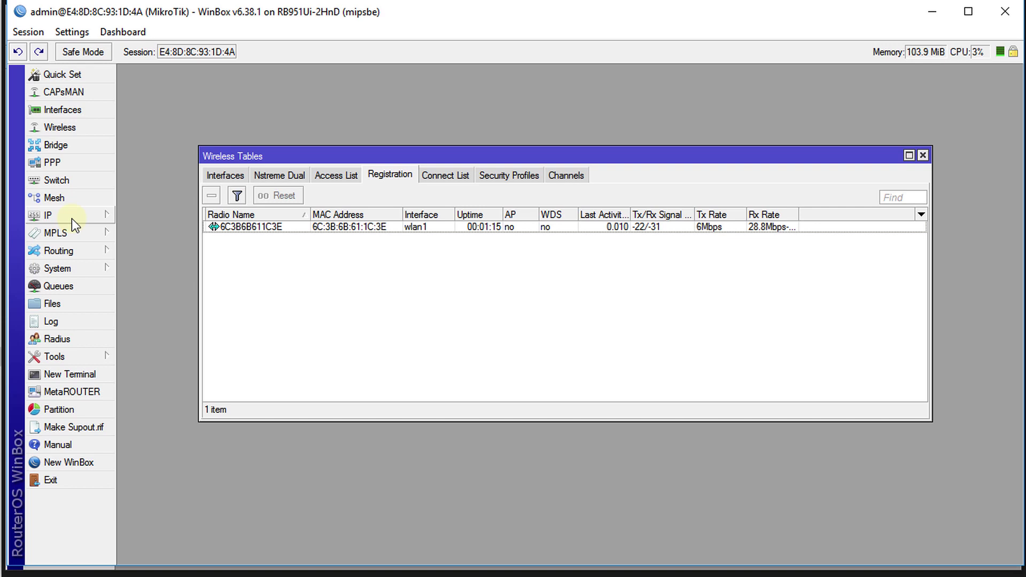
# Show the DHCP server leases with 192.168.5.250 bound to the hAP, placed below Wireless Tables
pyautogui.click(54, 211)
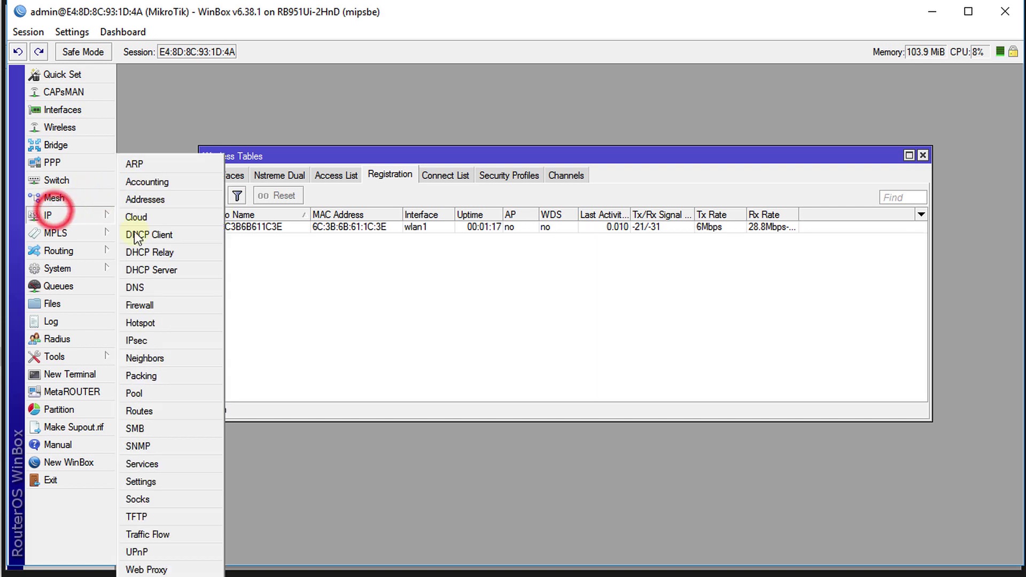
pyautogui.click(167, 270)
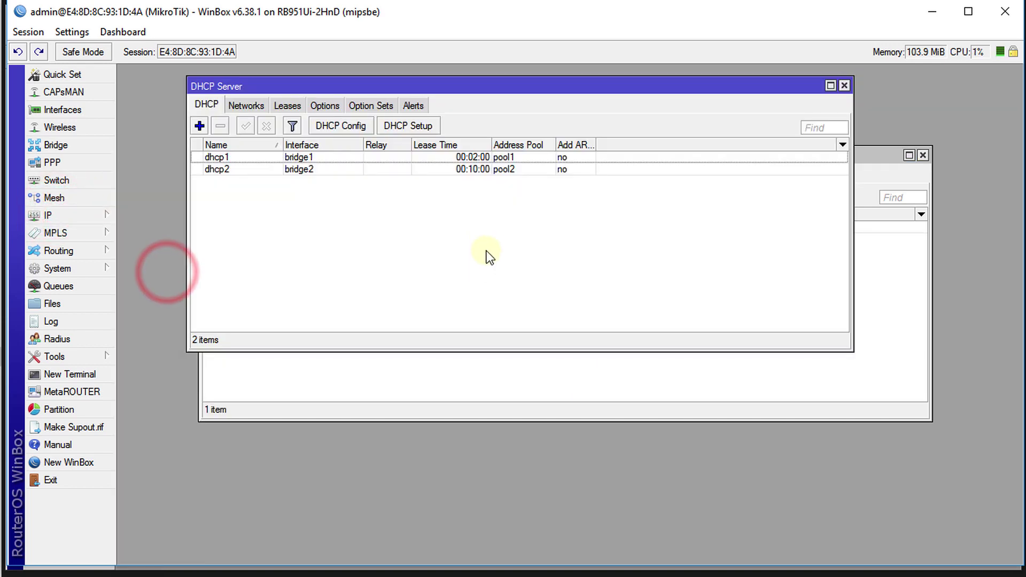
pyautogui.click(287, 105)
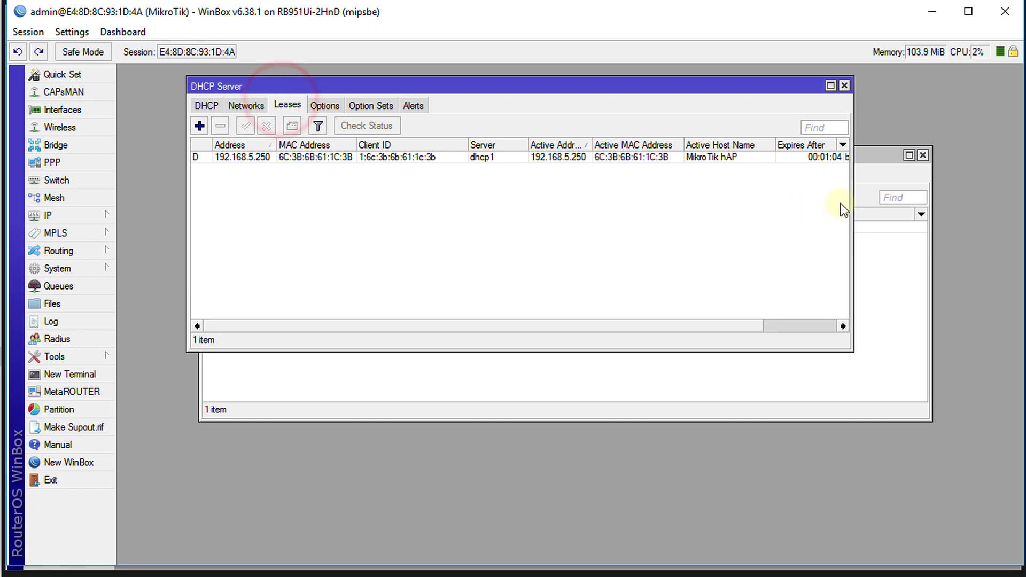
pyautogui.moveTo(852, 204); pyautogui.dragTo(958, 204)
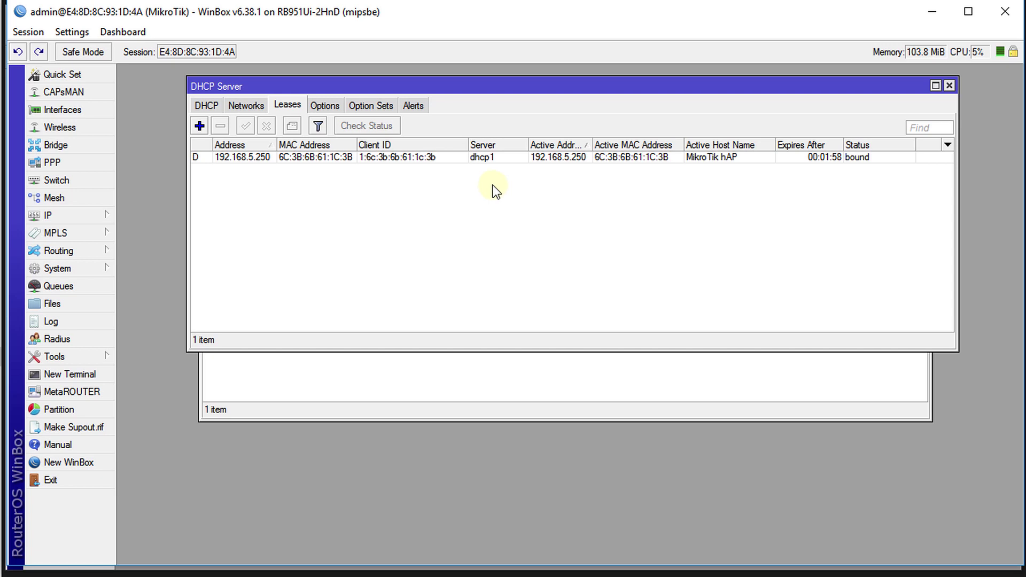
pyautogui.moveTo(524, 85); pyautogui.dragTo(519, 220)
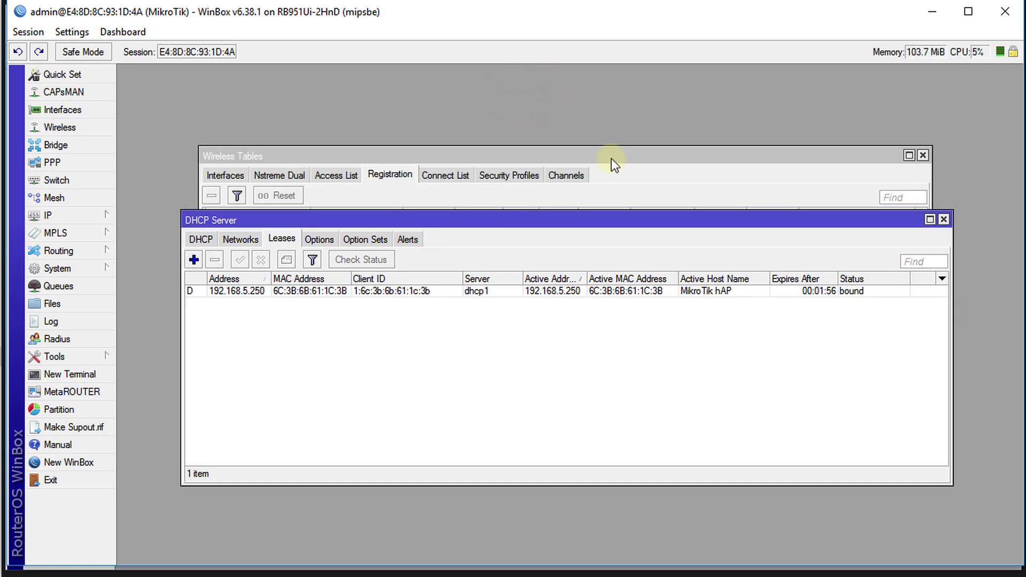
pyautogui.moveTo(615, 164); pyautogui.dragTo(622, 115)
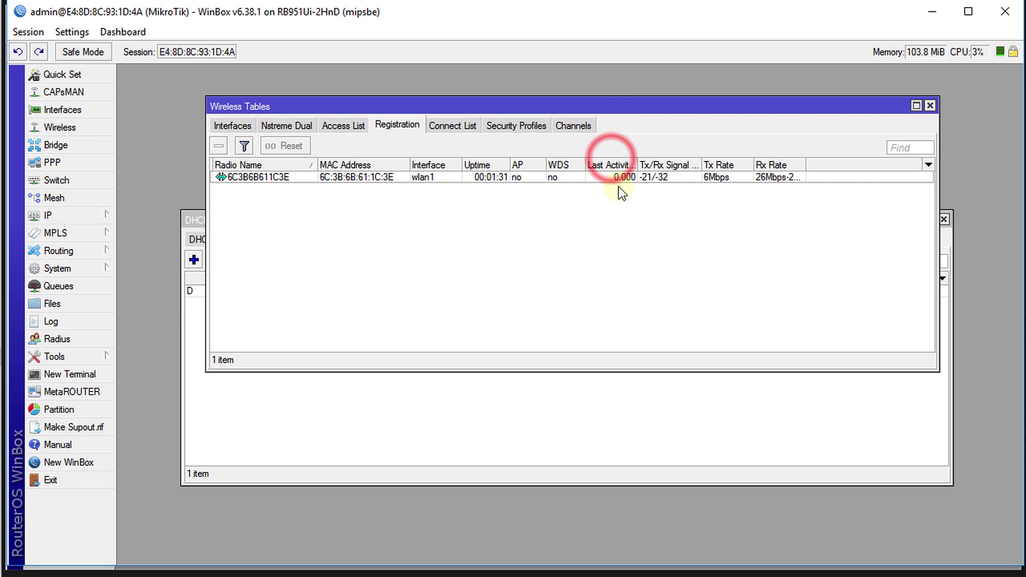
pyautogui.click(521, 413)
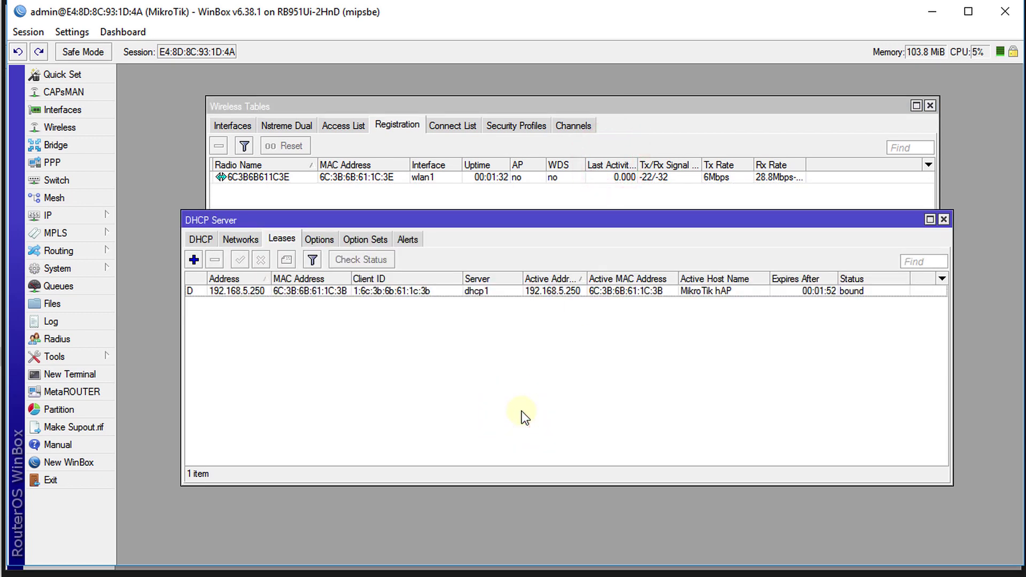